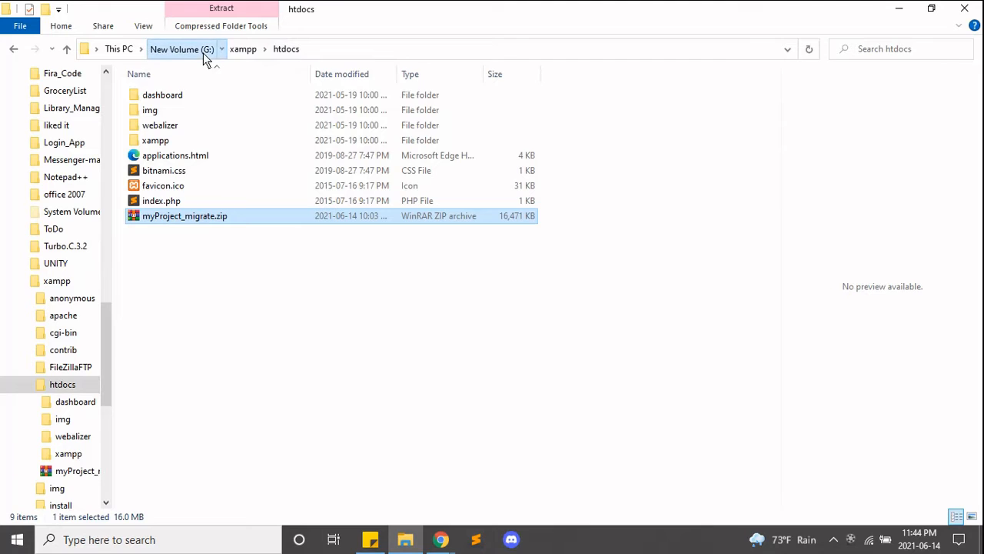
# Browse from the root of drive G: into the xampp folder and open its htdocs folder.
pyautogui.click(203, 53)
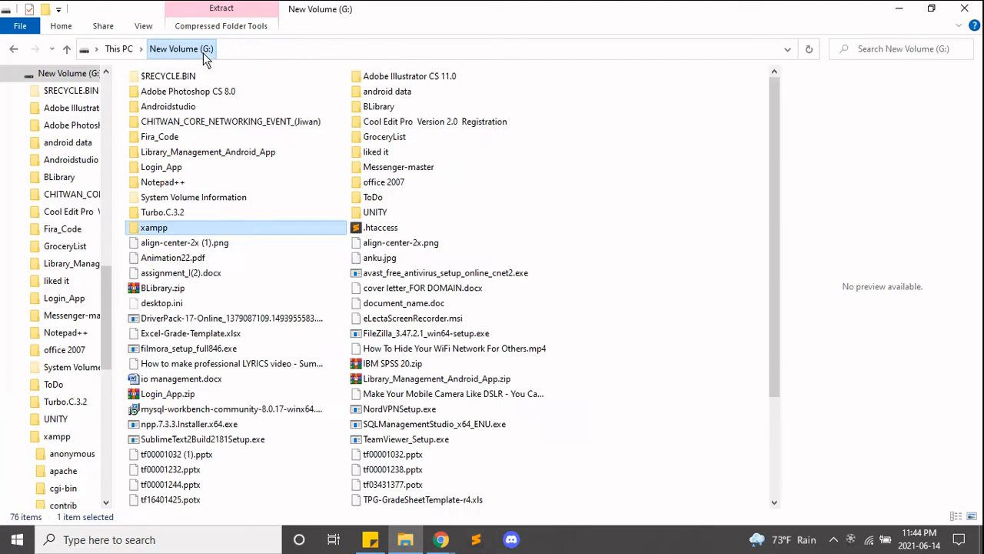
pyautogui.click(174, 229)
pyautogui.click(211, 227)
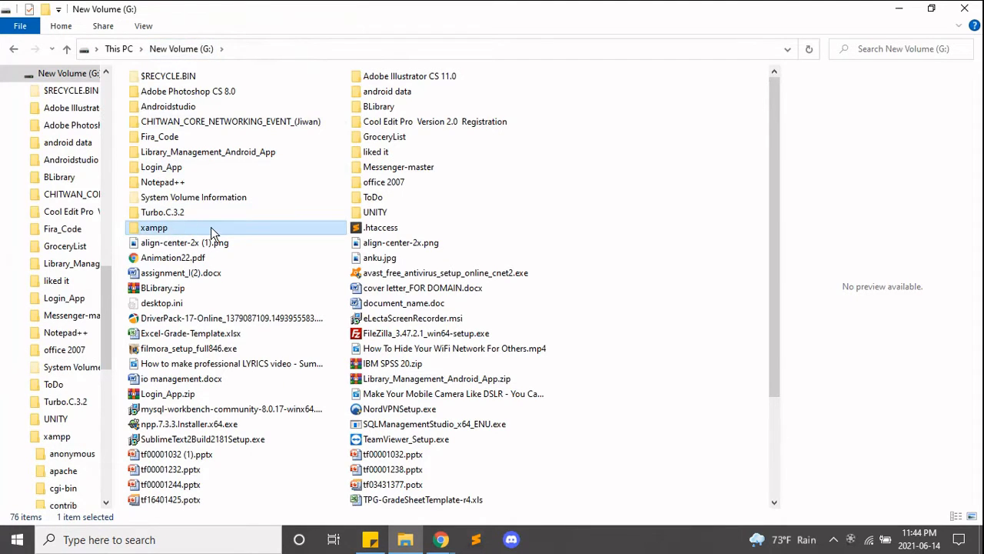
pyautogui.doubleClick(211, 227)
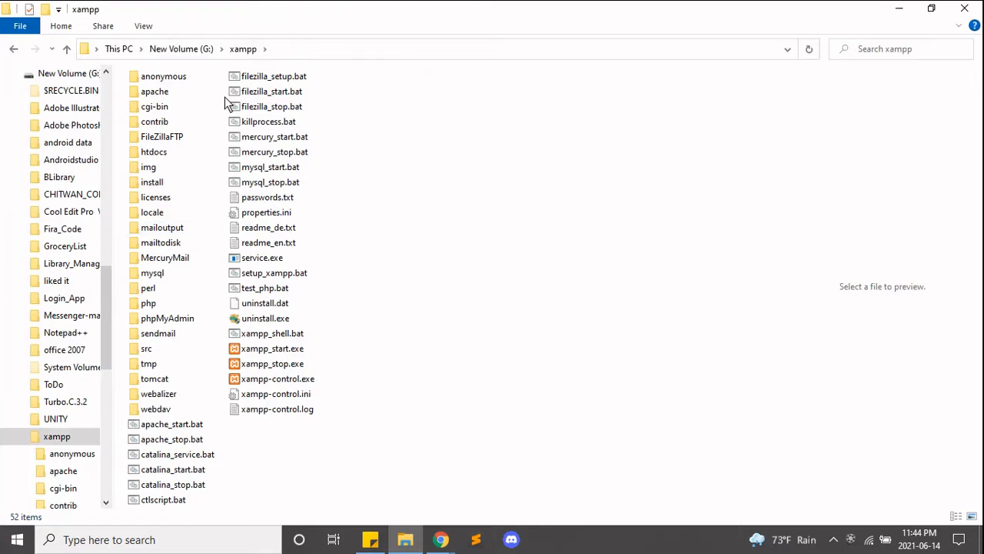
pyautogui.click(156, 155)
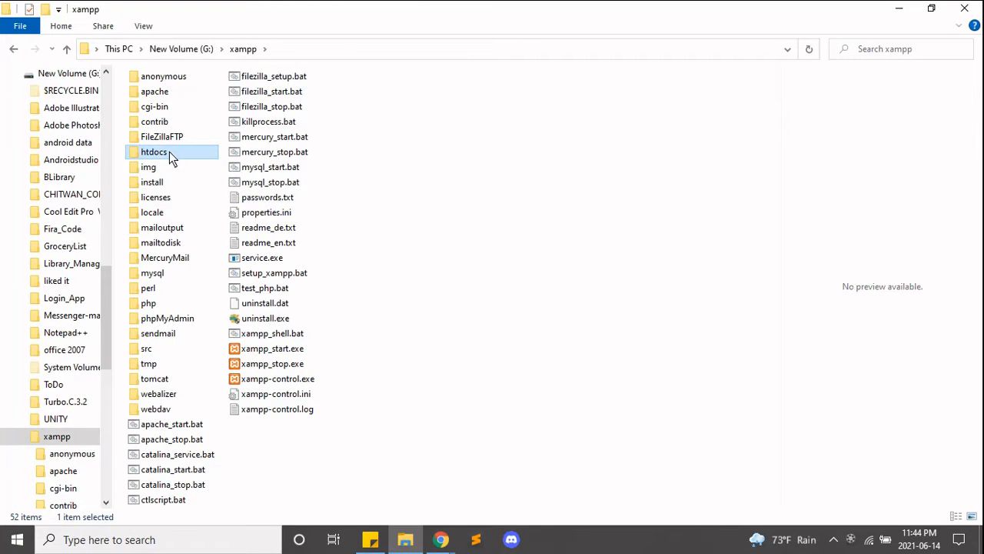
pyautogui.doubleClick(170, 156)
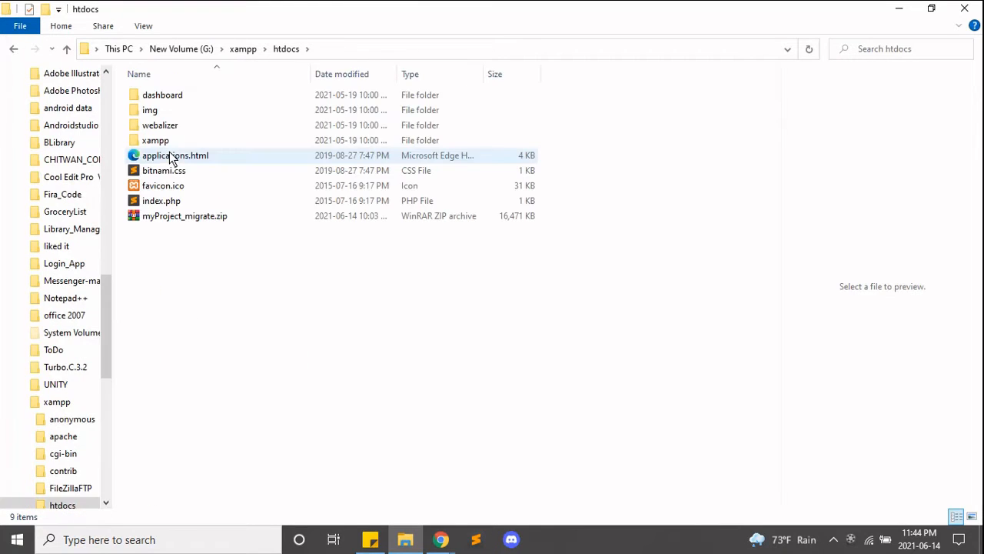
# Extract myProject_migrate.zip to G:\xampp\htdocs\myProject_migrate with the default options, and delete the zip archive.
pyautogui.click(215, 220)
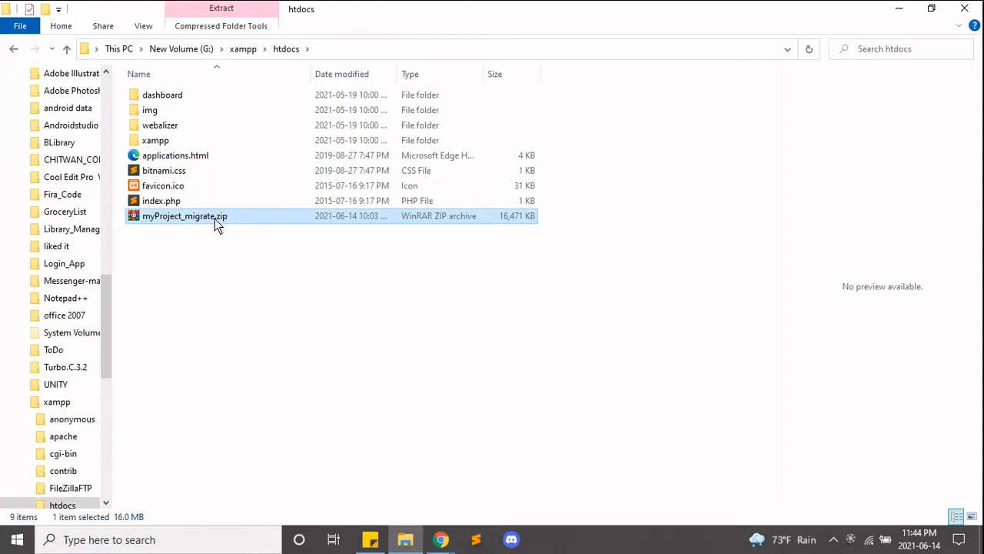
pyautogui.rightClick(215, 218)
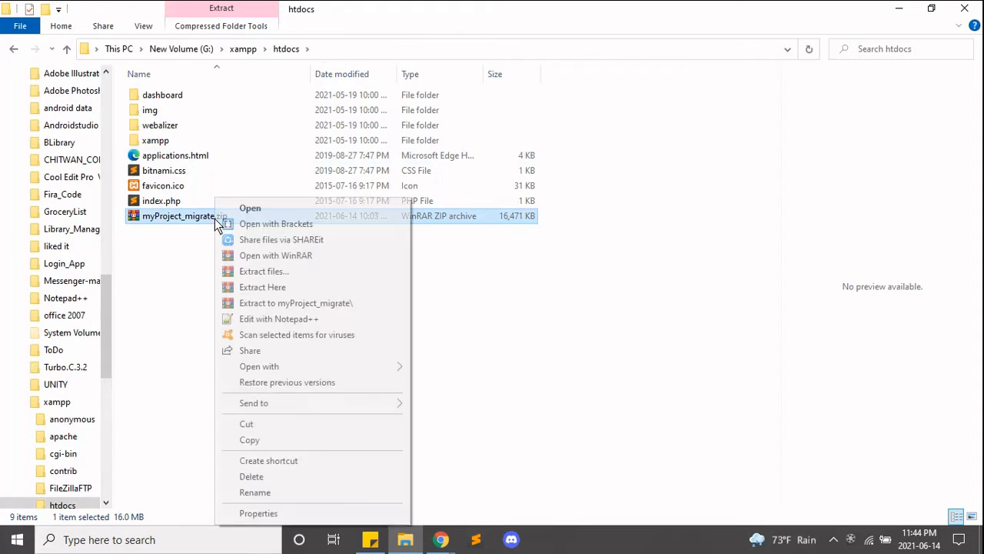
pyautogui.click(239, 272)
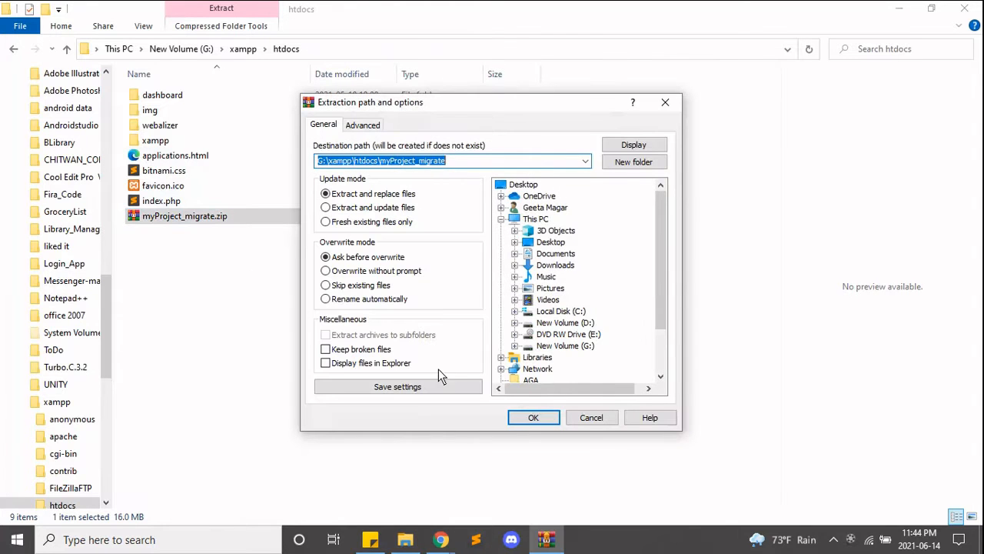
pyautogui.click(533, 416)
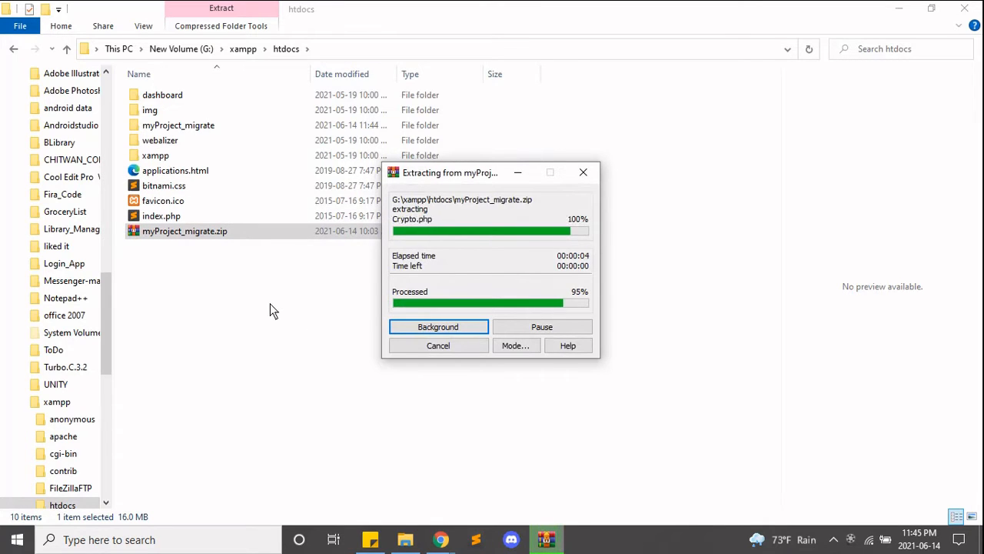
pyautogui.rightClick(241, 236)
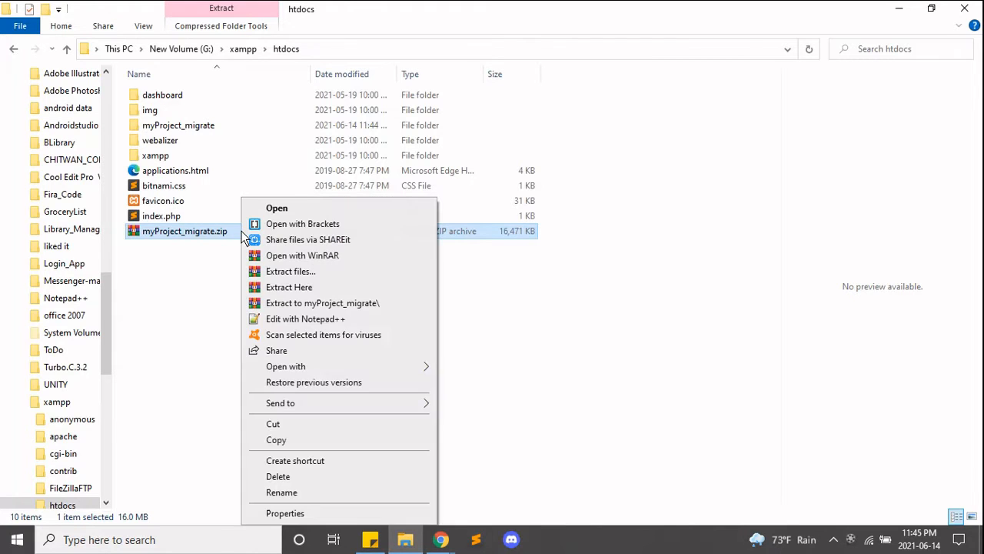
pyautogui.click(300, 477)
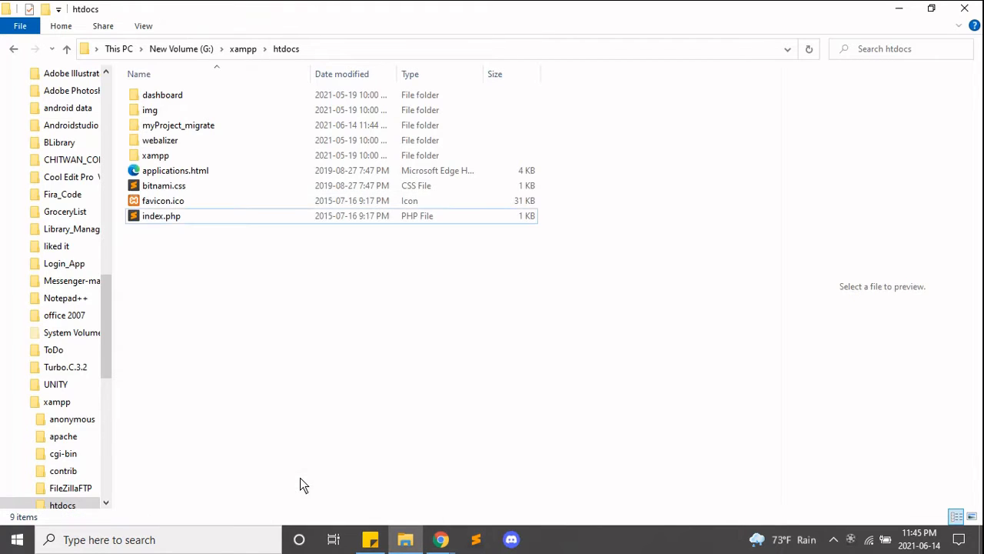
# Open the nested myProject_migrate folder in the extracted folder and examine the SQL file inside project_database.
pyautogui.doubleClick(212, 125)
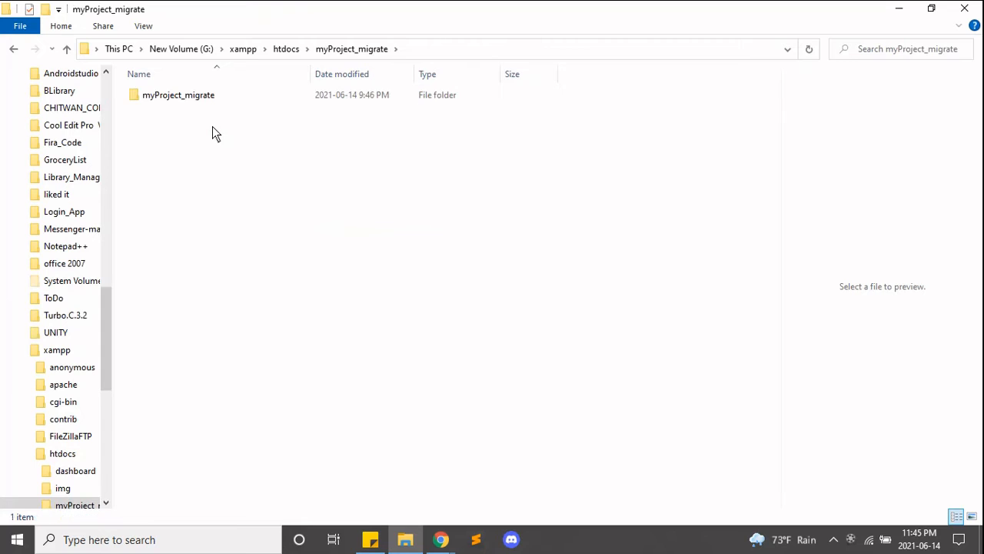
pyautogui.doubleClick(208, 101)
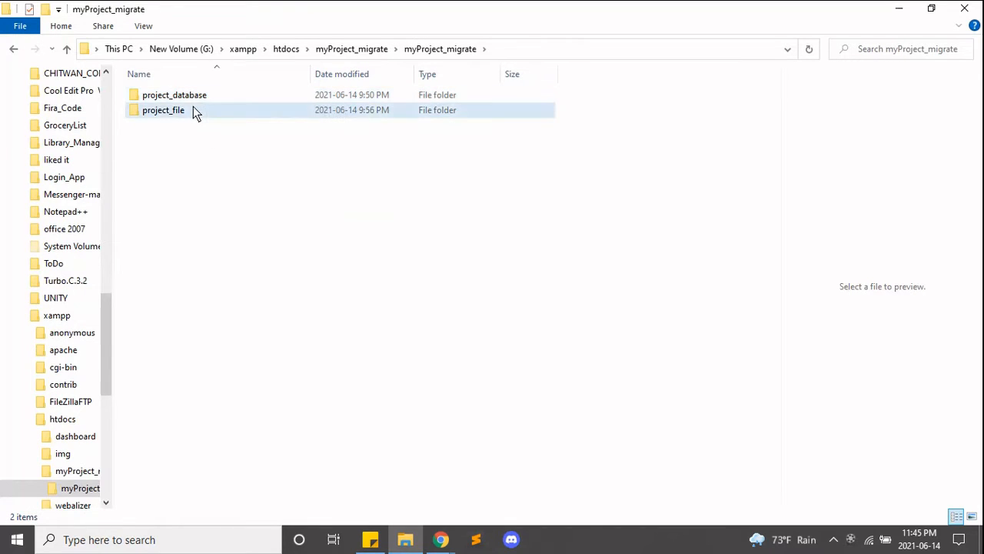
pyautogui.click(192, 105)
pyautogui.click(192, 101)
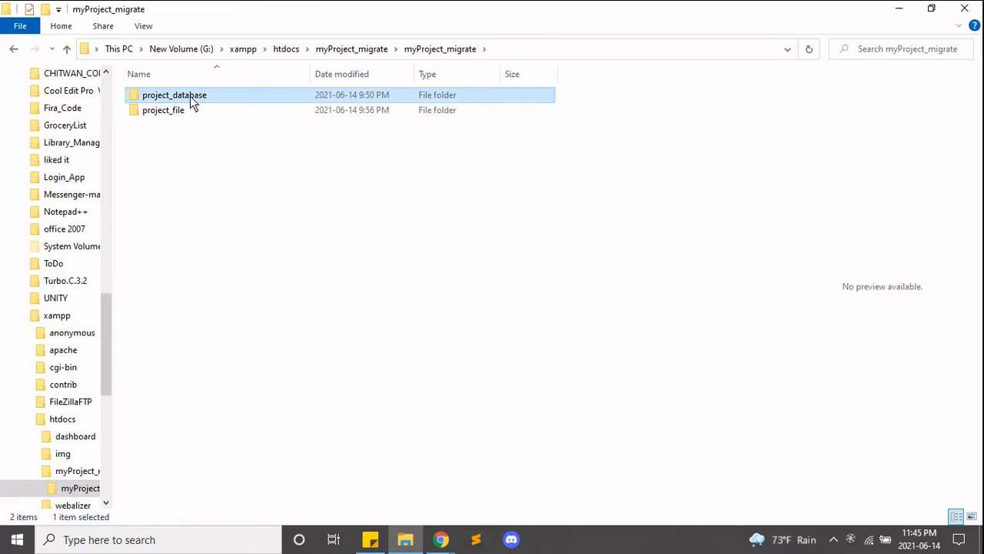
pyautogui.doubleClick(192, 101)
pyautogui.click(190, 96)
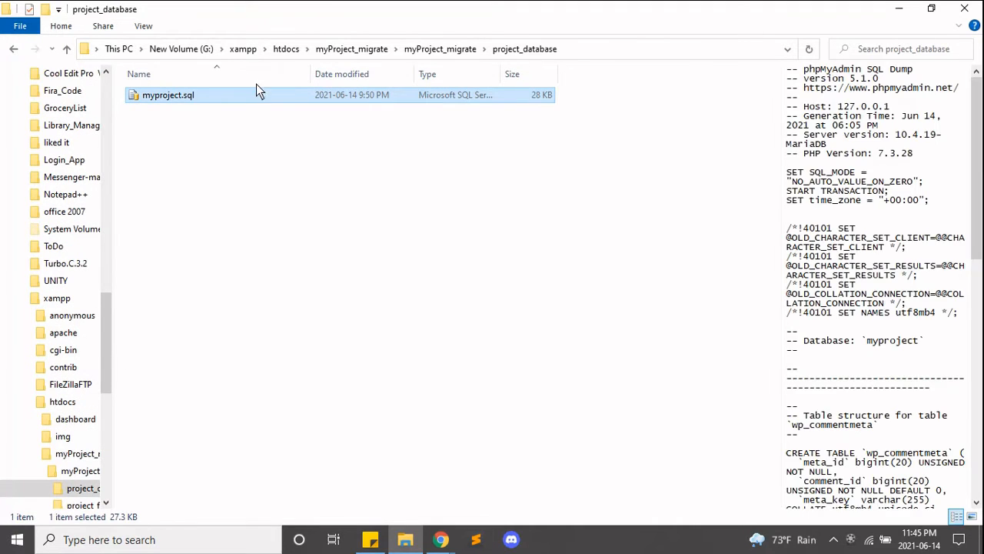
# Examine the WordPress files inside the project_file folder and return to htdocs.
pyautogui.click(420, 55)
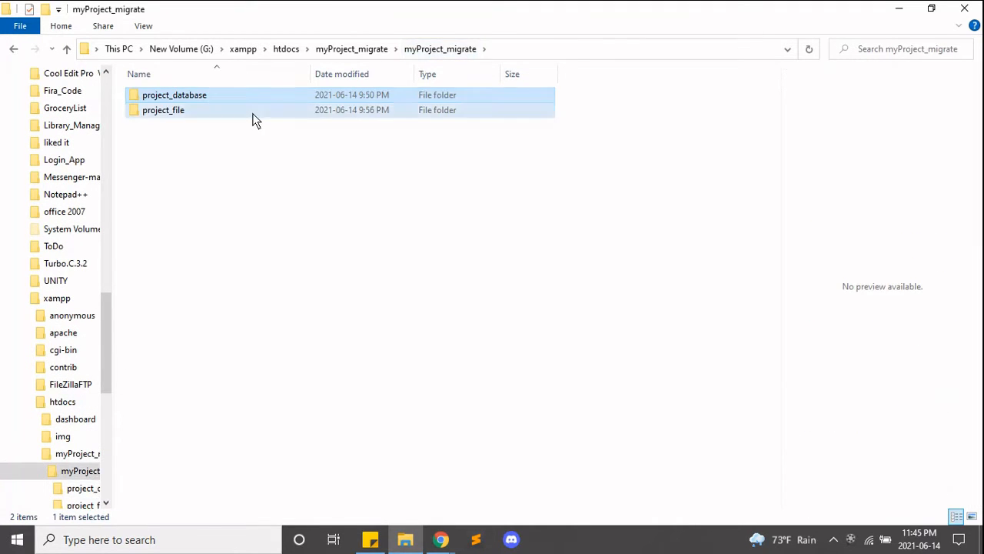
pyautogui.doubleClick(255, 112)
pyautogui.click(240, 96)
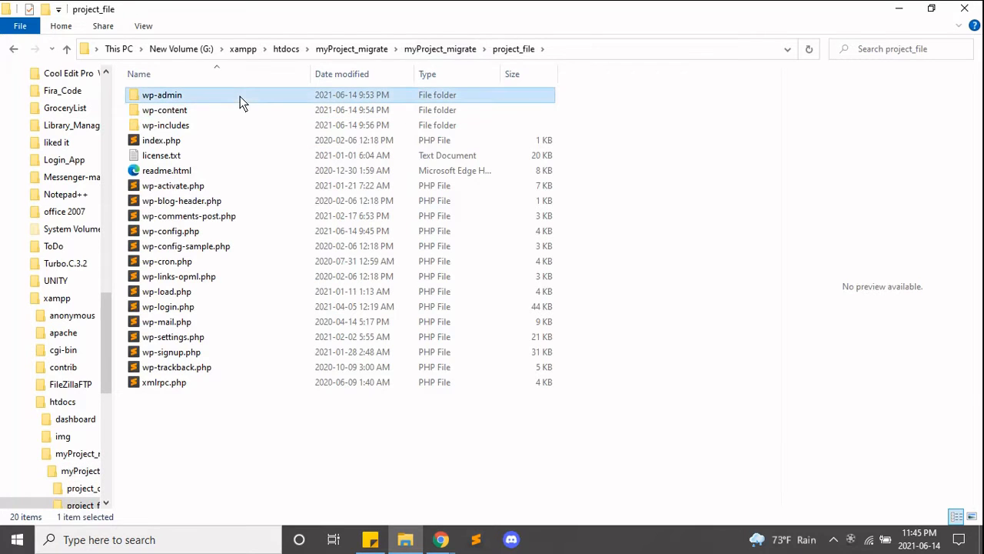
pyautogui.click(218, 386)
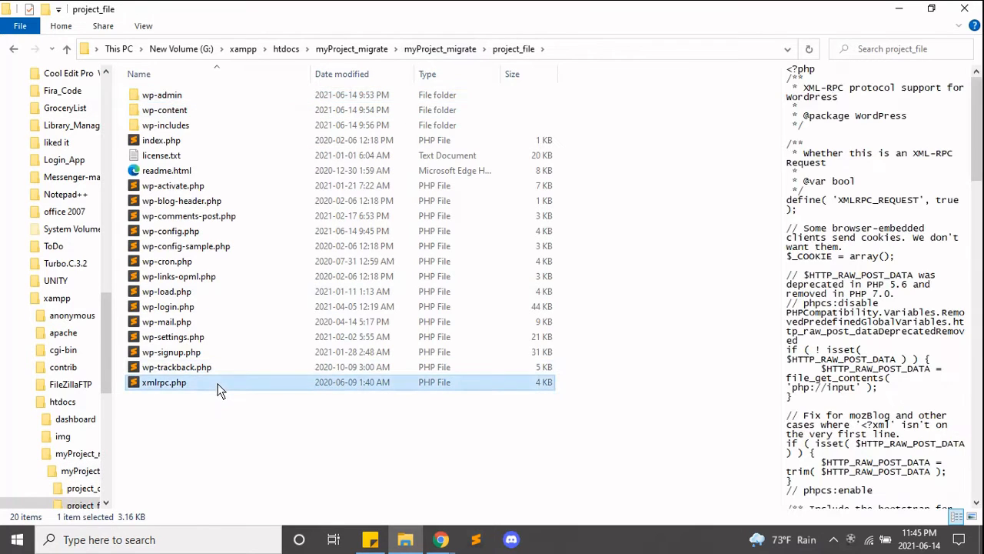
pyautogui.click(355, 50)
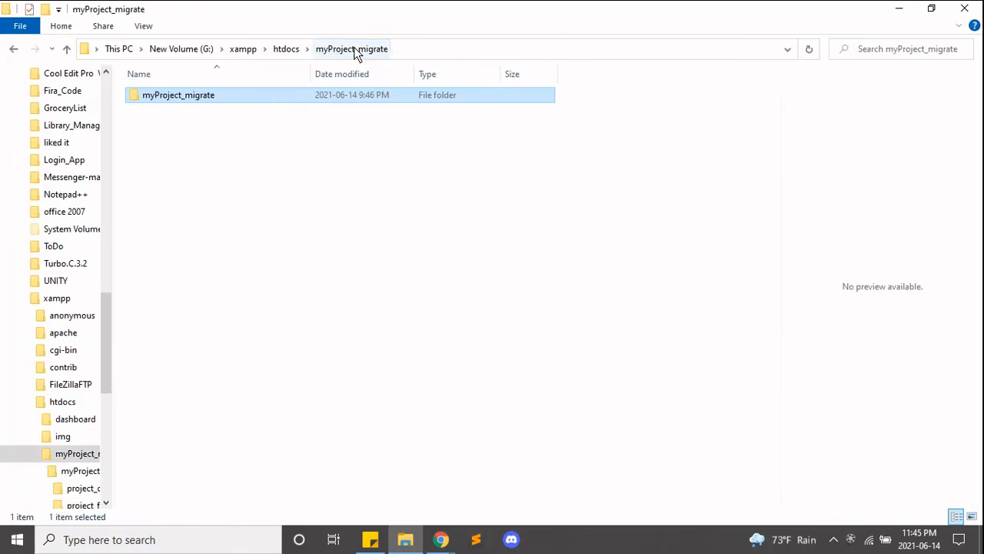
pyautogui.click(296, 50)
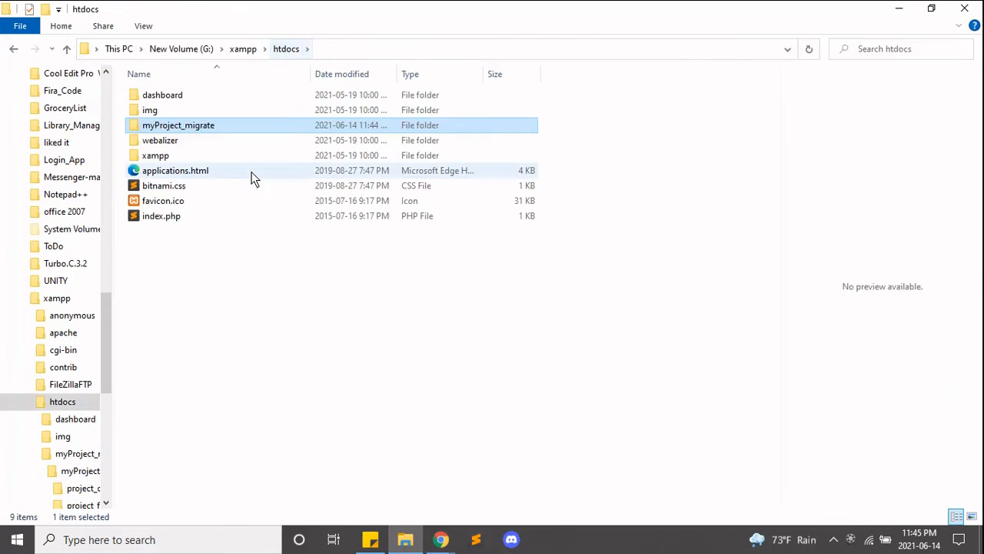
# Create a new folder named myProject in htdocs.
pyautogui.click(237, 257)
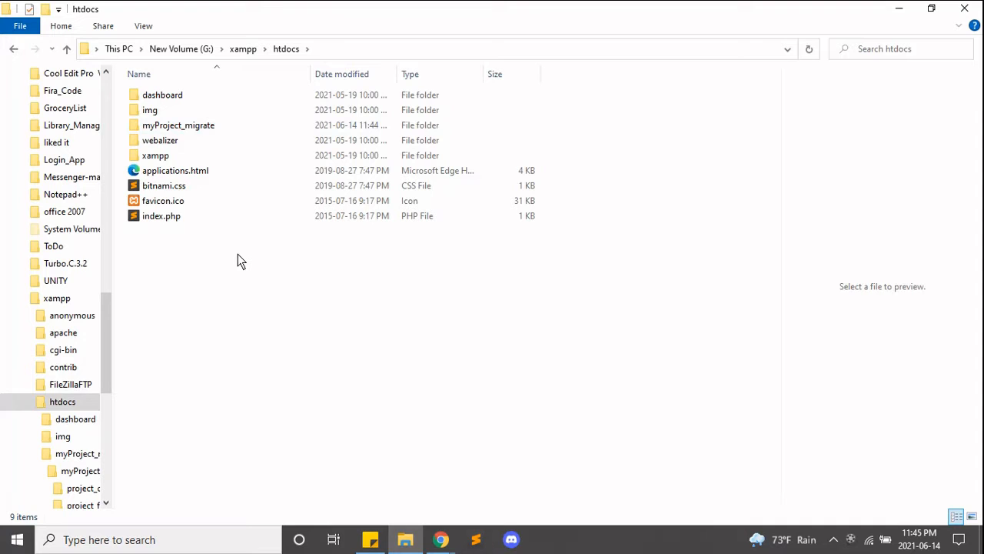
pyautogui.rightClick(238, 259)
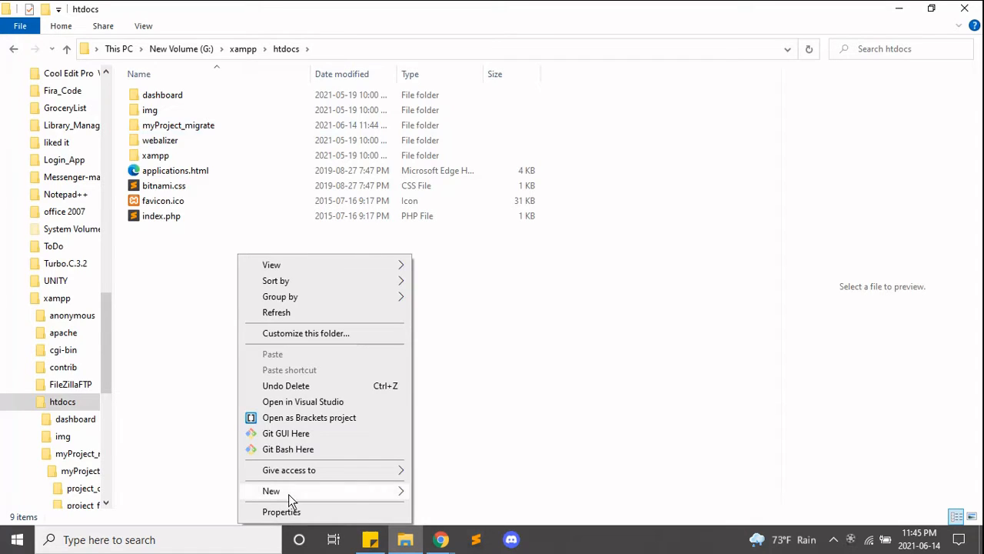
pyautogui.moveTo(289, 493)
pyautogui.click(446, 326)
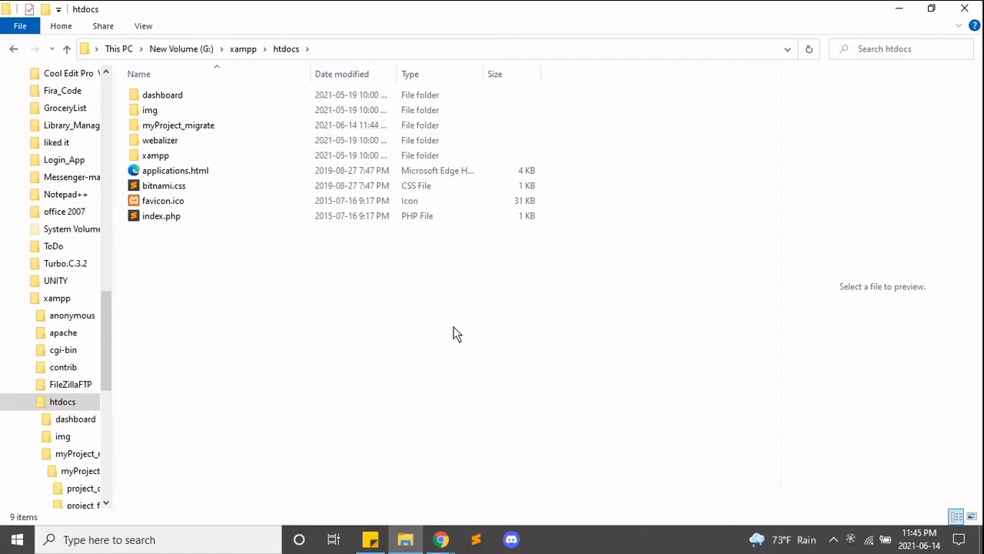
pyautogui.write('my')
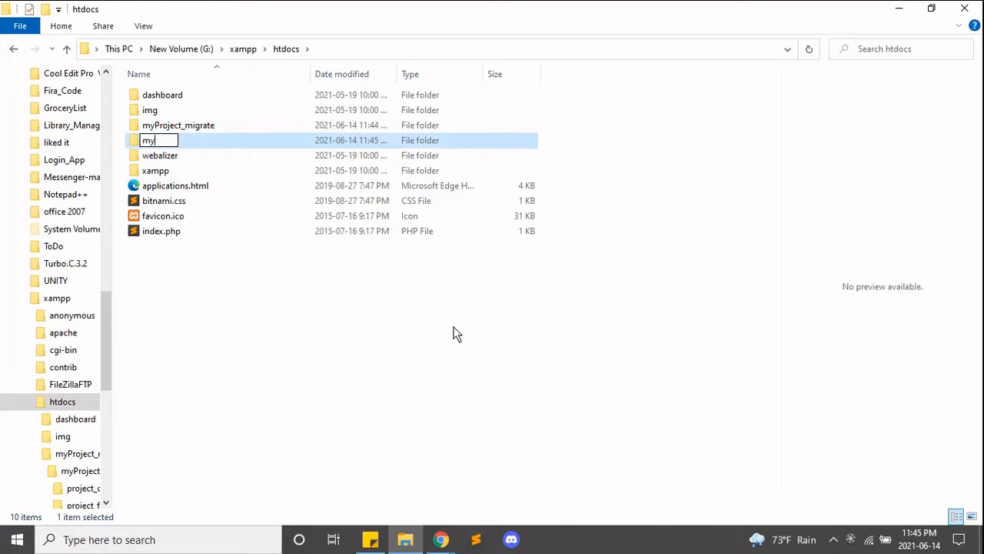
pyautogui.write('Project')
pyautogui.press('Return')
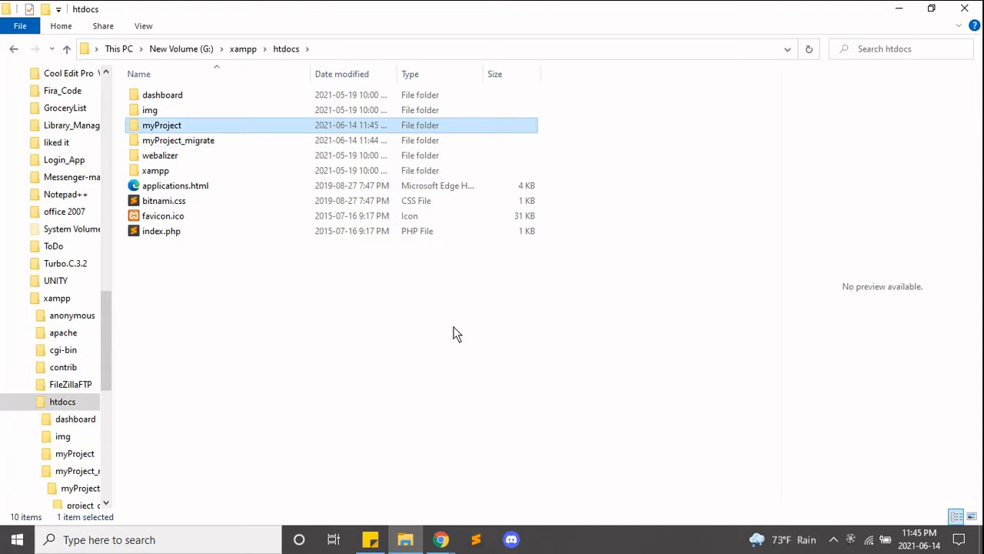
# Copy all files and folders from project_file inside the nested myProject_migrate folder.
pyautogui.doubleClick(233, 141)
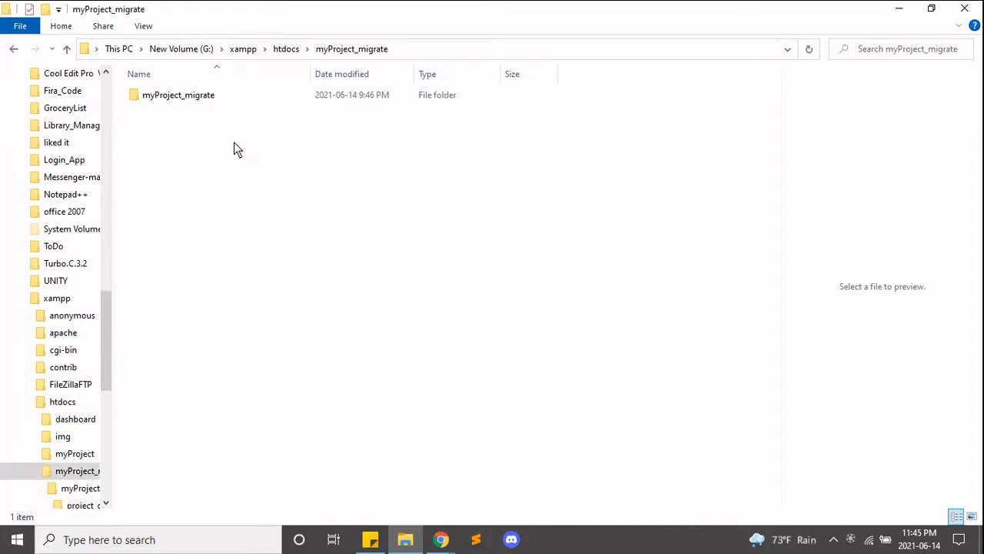
pyautogui.doubleClick(225, 100)
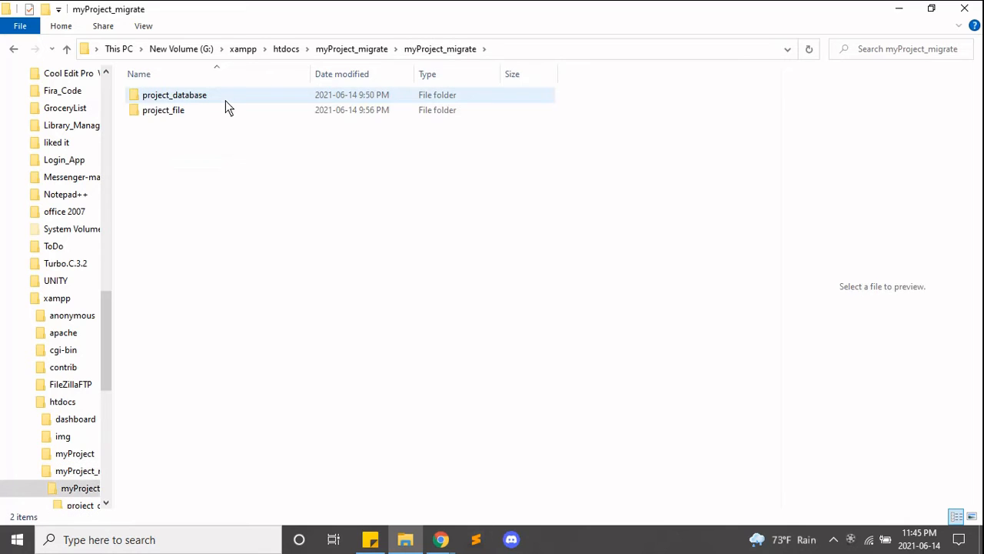
pyautogui.click(223, 109)
pyautogui.doubleClick(223, 109)
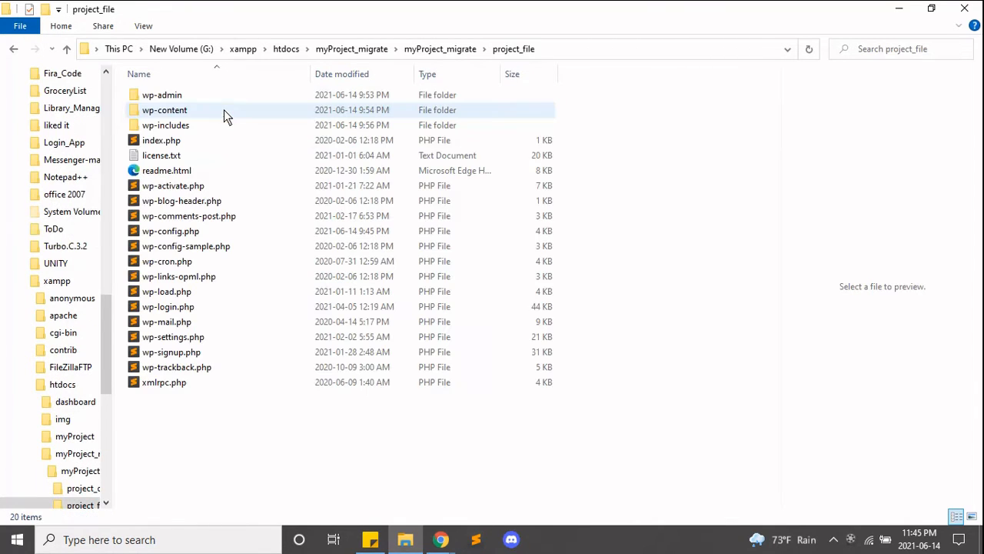
pyautogui.click(218, 100)
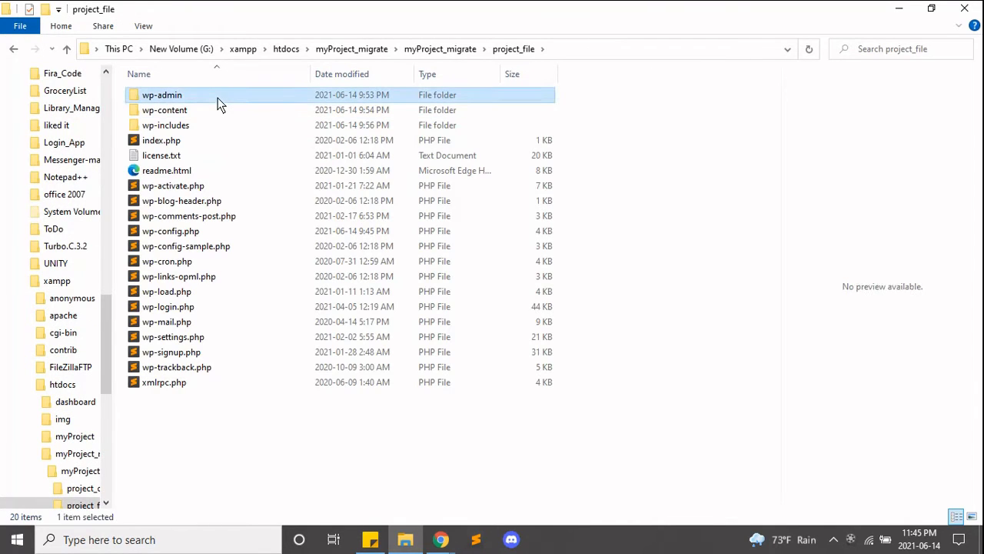
pyautogui.hotkey('ctrl', 'a')
pyautogui.rightClick(217, 98)
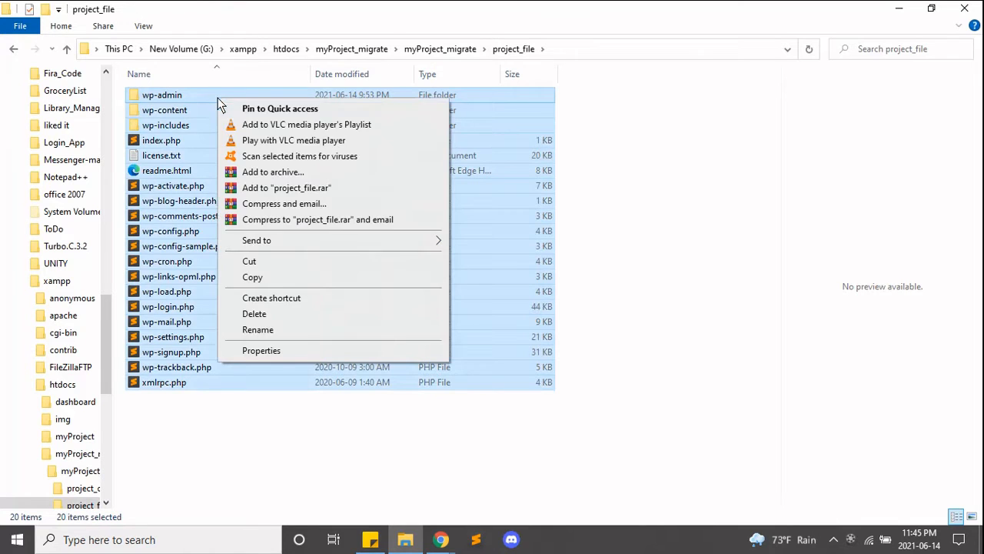
pyautogui.click(242, 275)
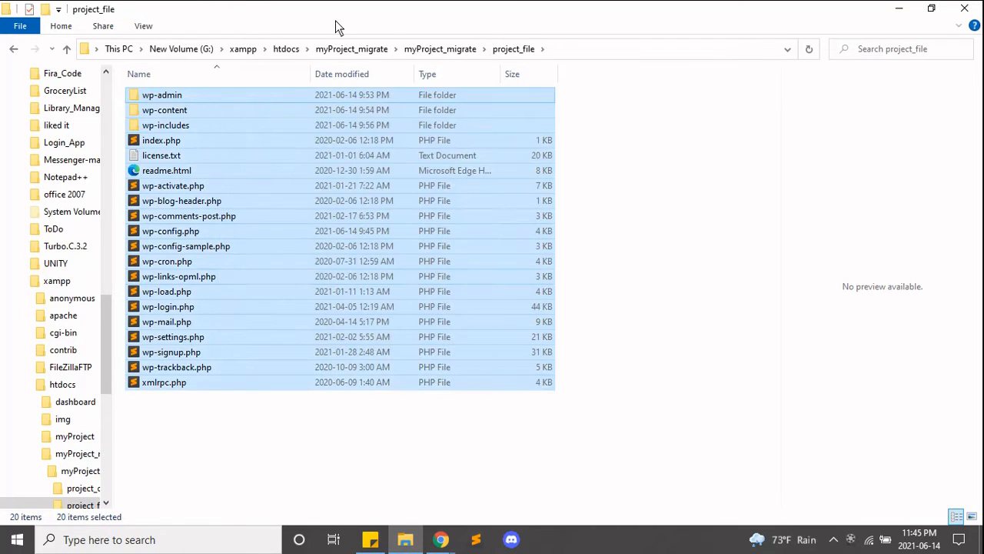
# Paste the copied WordPress files and folders into the empty myProject folder in htdocs.
pyautogui.click(286, 48)
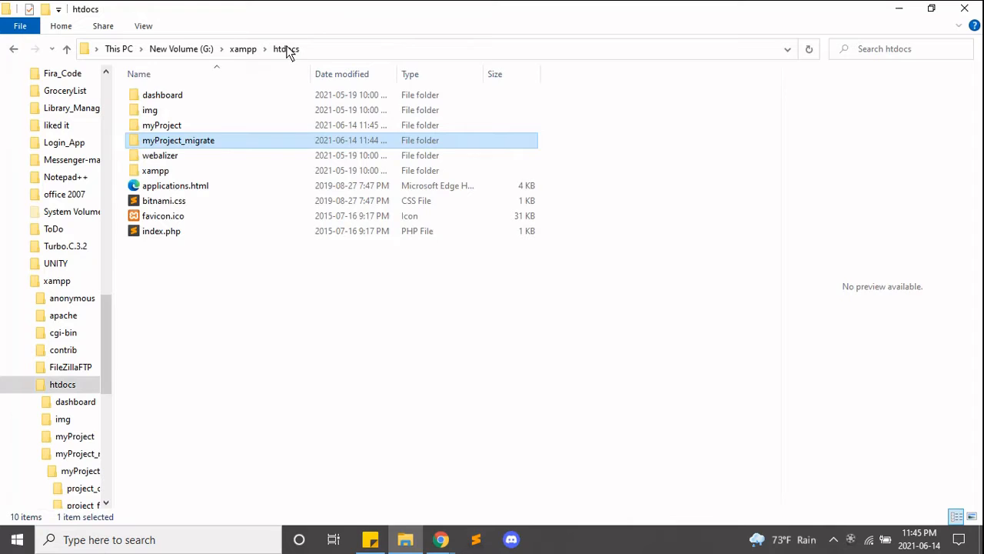
pyautogui.doubleClick(199, 125)
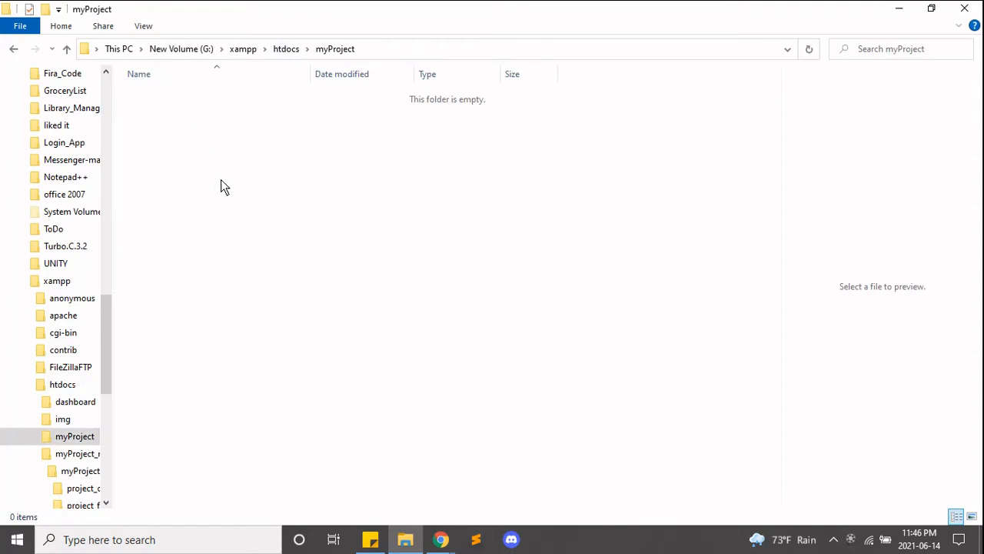
pyautogui.rightClick(221, 179)
pyautogui.click(256, 281)
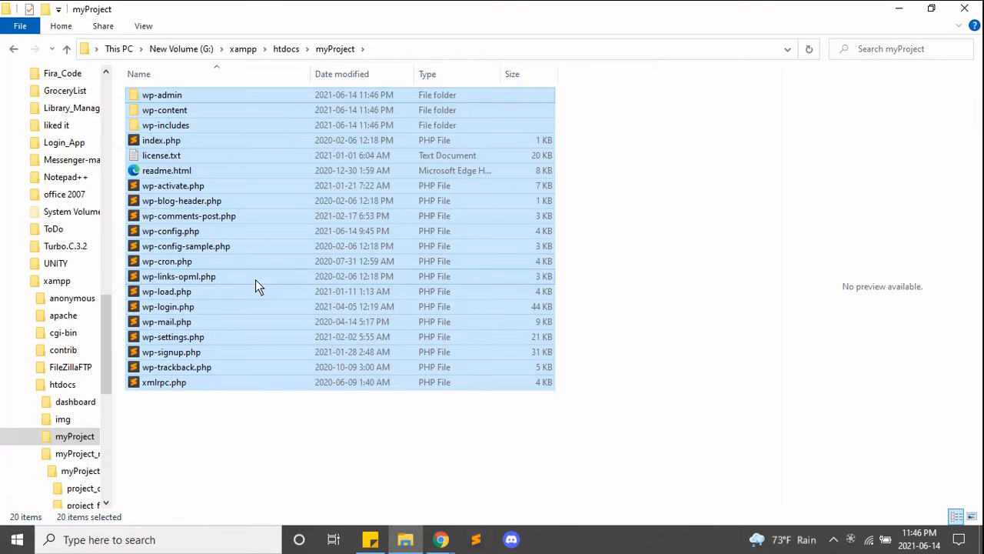
pyautogui.click(277, 459)
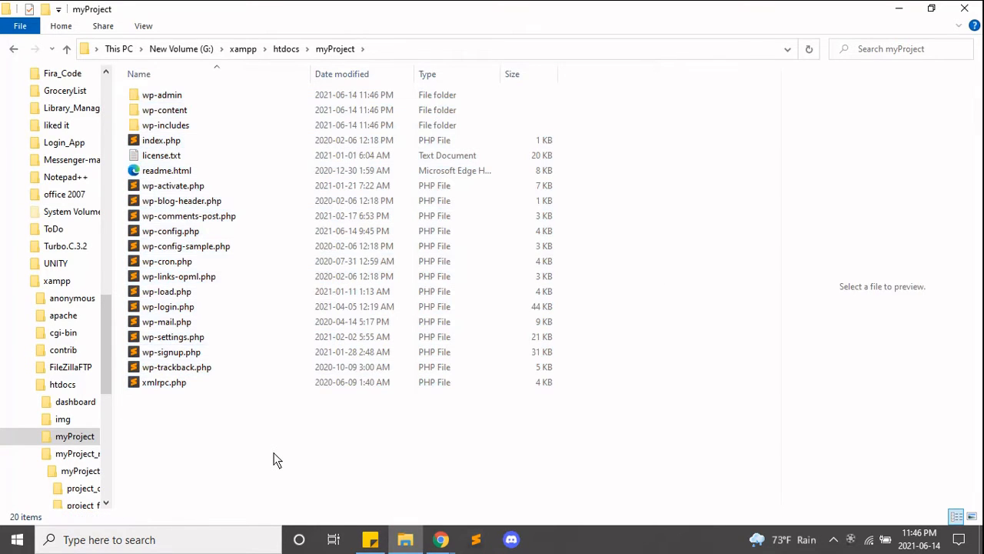
# Locate the myproject.sql file in the project_database folder inside the nested myProject_migrate folder of htdocs.
pyautogui.click(279, 51)
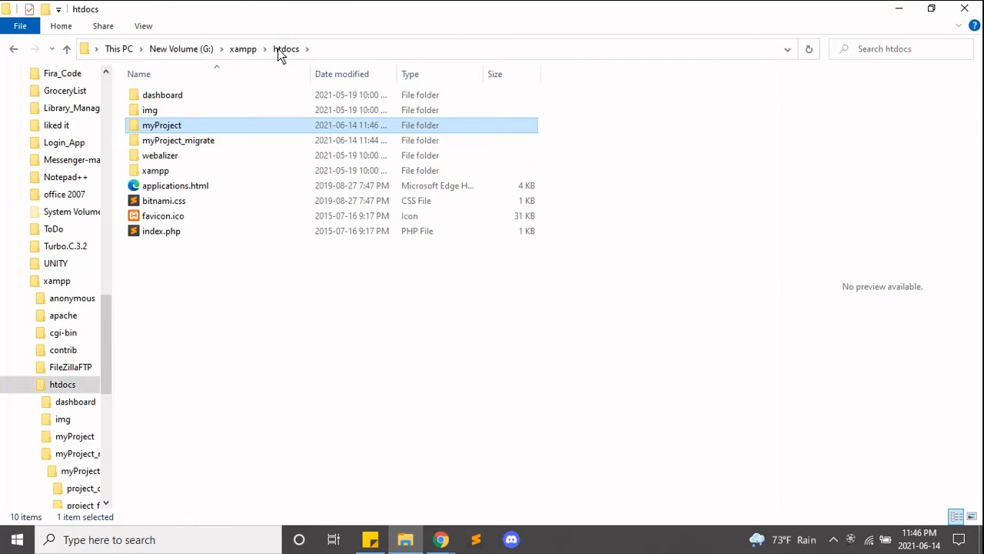
pyautogui.doubleClick(213, 140)
pyautogui.doubleClick(210, 97)
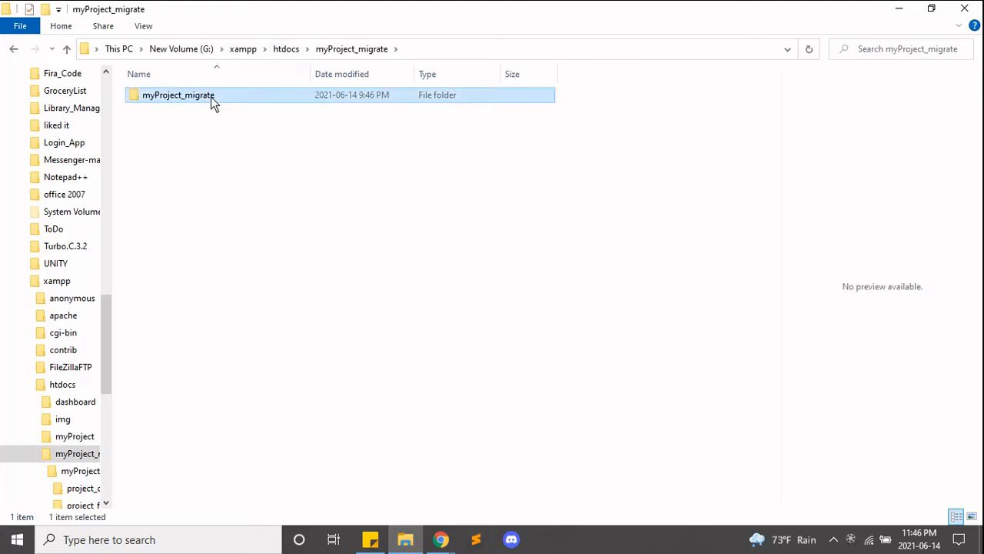
pyautogui.doubleClick(205, 96)
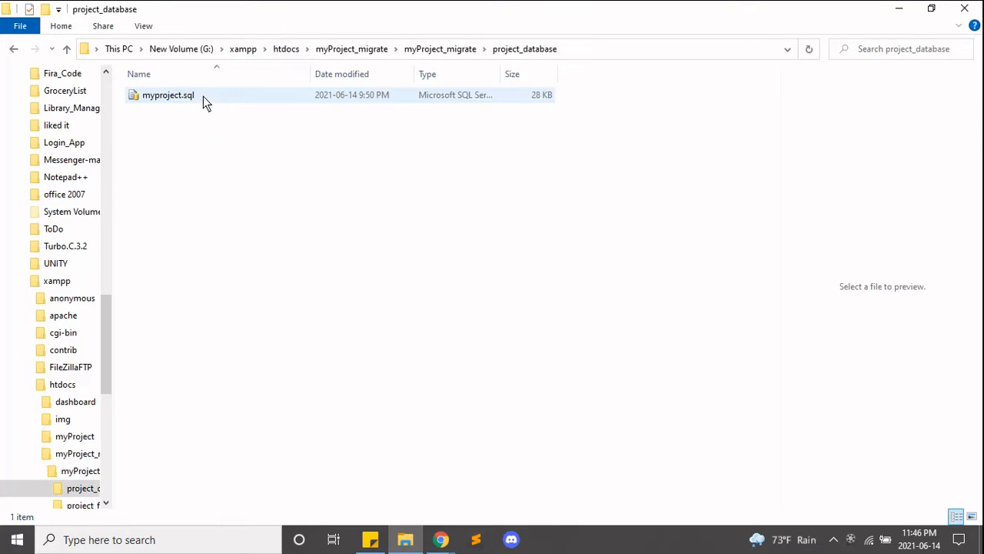
pyautogui.click(195, 94)
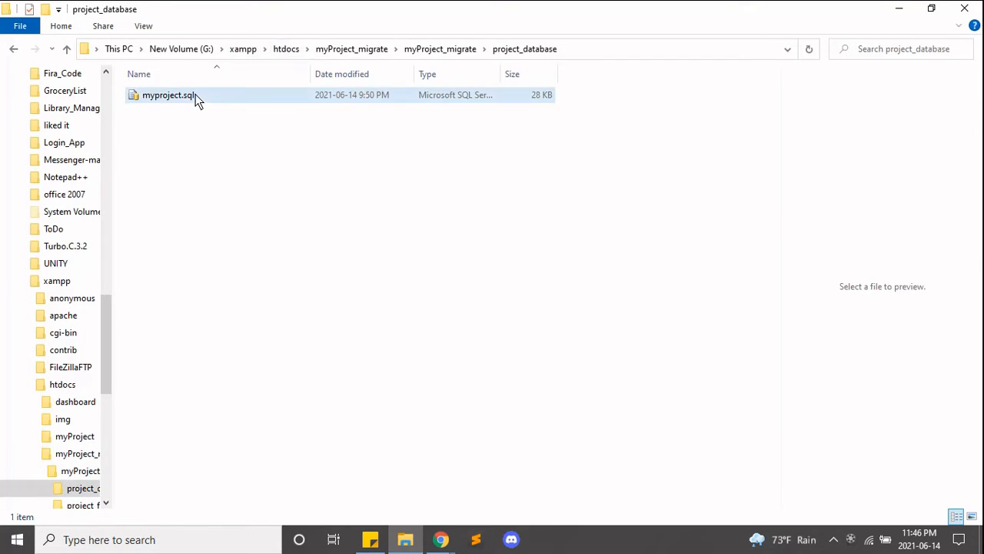
pyautogui.click(214, 217)
# Open the XAMPP Control Panel, start the MySQL and Apache modules, and minimize its window.
pyautogui.click(158, 540)
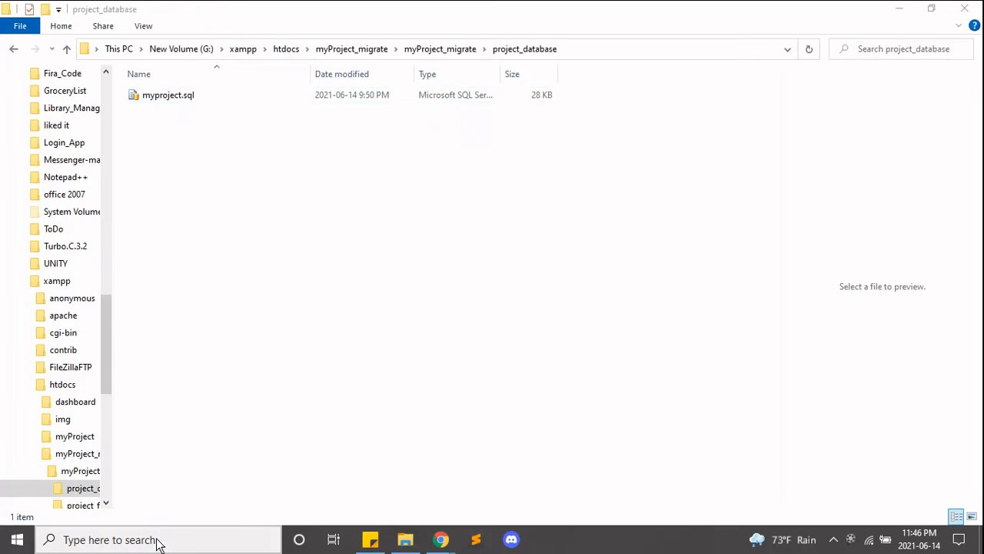
pyautogui.write('xam')
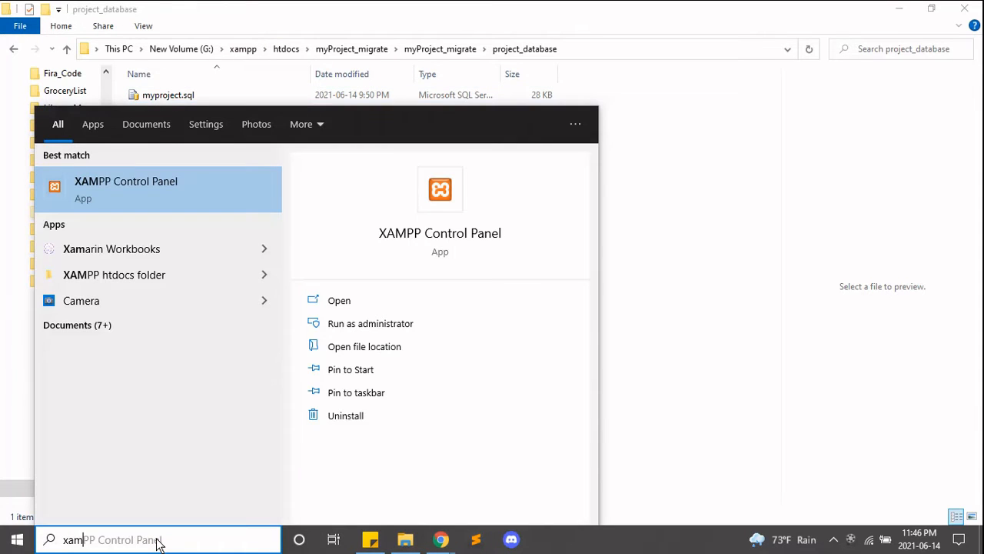
pyautogui.click(371, 302)
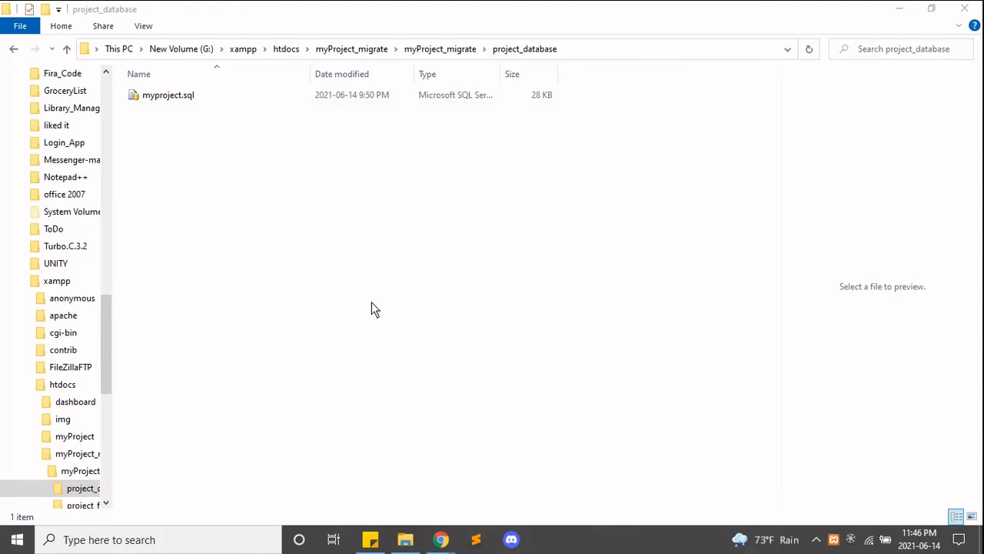
pyautogui.click(403, 213)
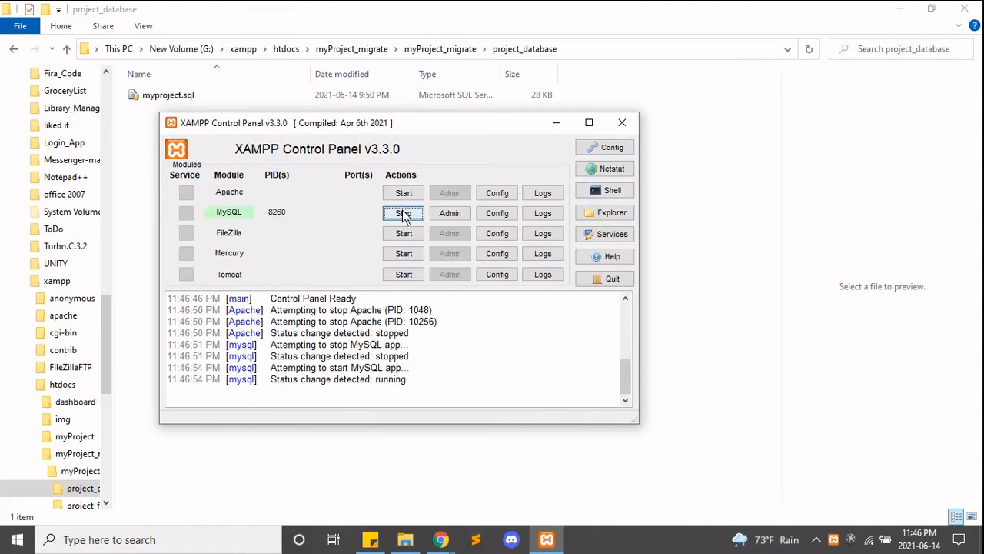
pyautogui.click(404, 194)
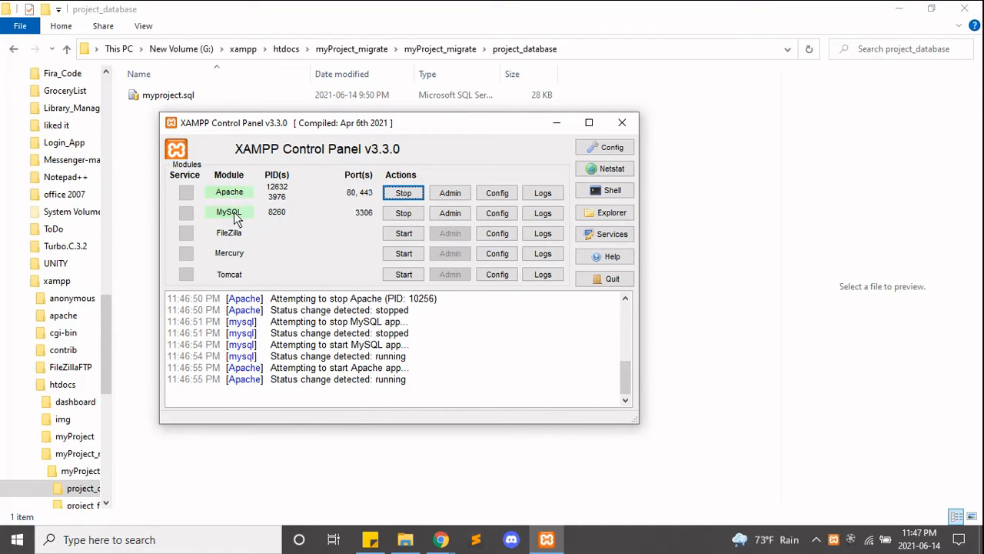
pyautogui.click(566, 127)
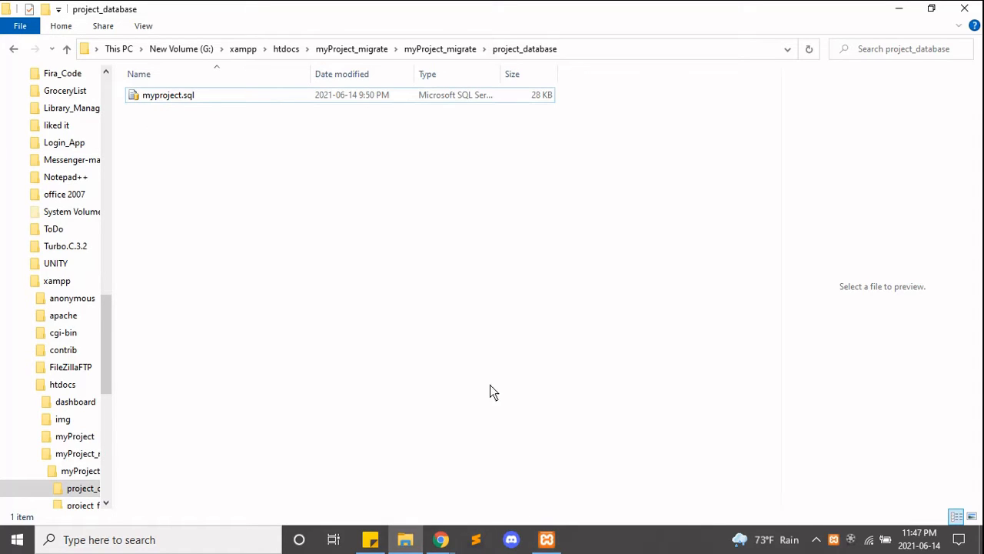
# Switch to Chrome and open phpMyAdmin at localhost/phpmyadmin.
pyautogui.click(441, 539)
pyautogui.write('localhost/')
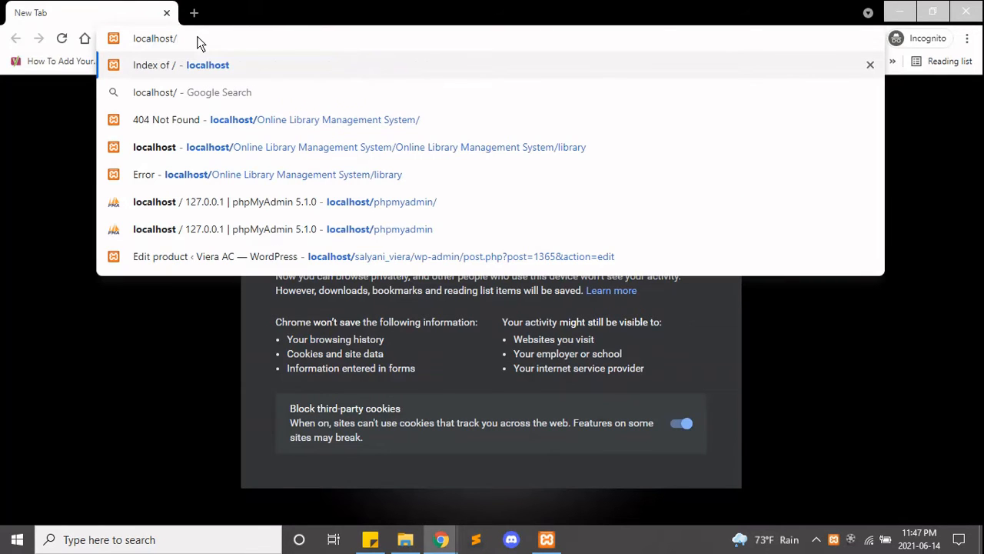
pyautogui.write('phpmya')
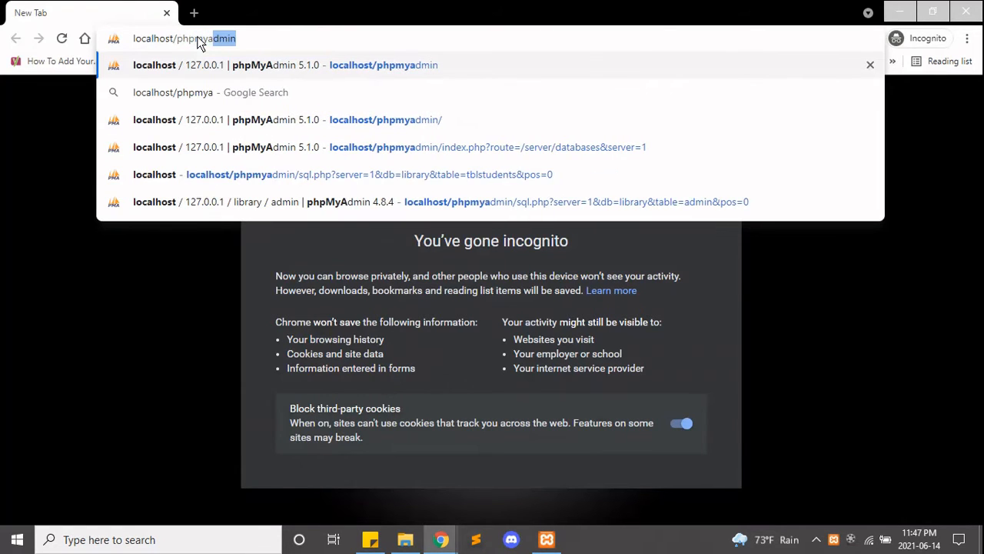
pyautogui.write('dmin')
pyautogui.press('Return')
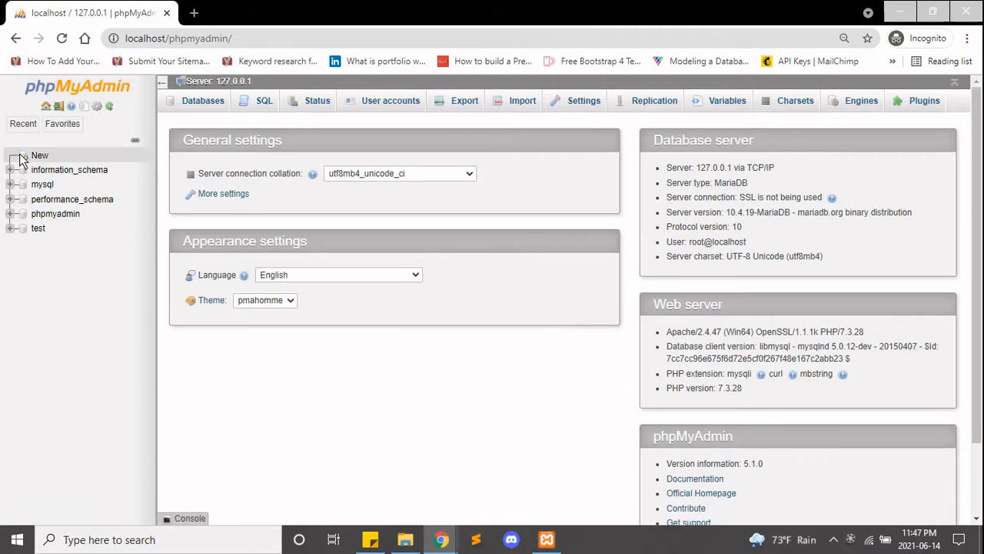
# Create a new database named myProject with the utf8mb4_general_ci collation.
pyautogui.click(35, 155)
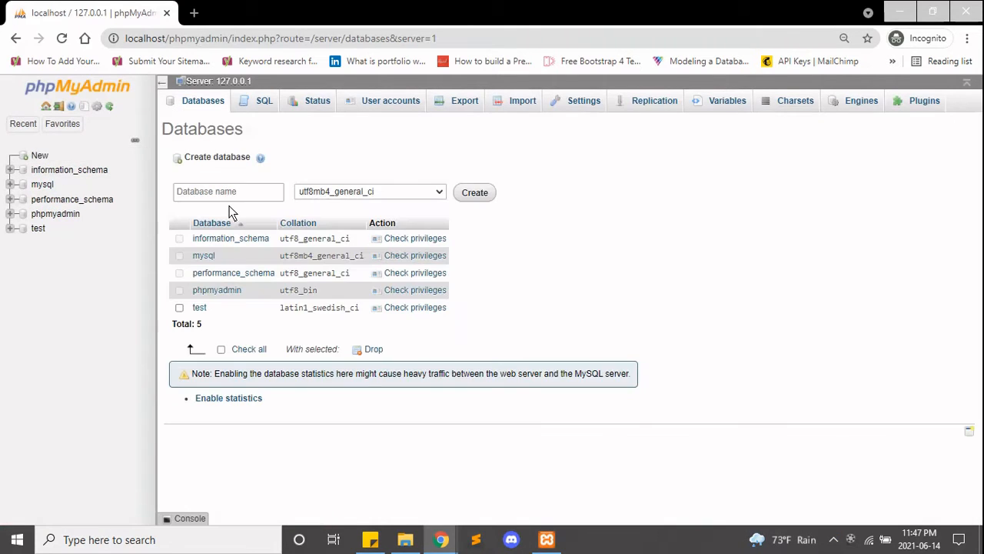
pyautogui.click(234, 199)
pyautogui.write('myProject')
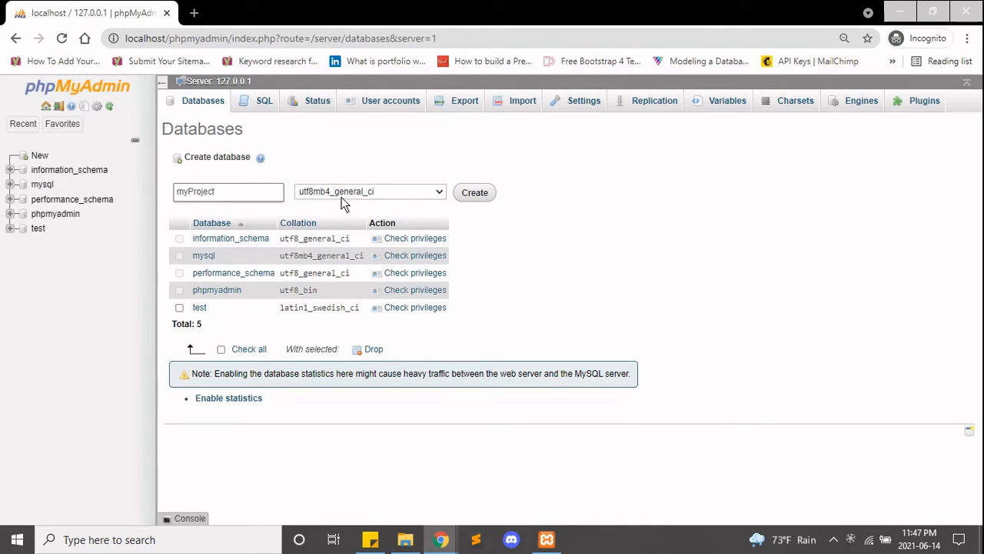
pyautogui.click(478, 193)
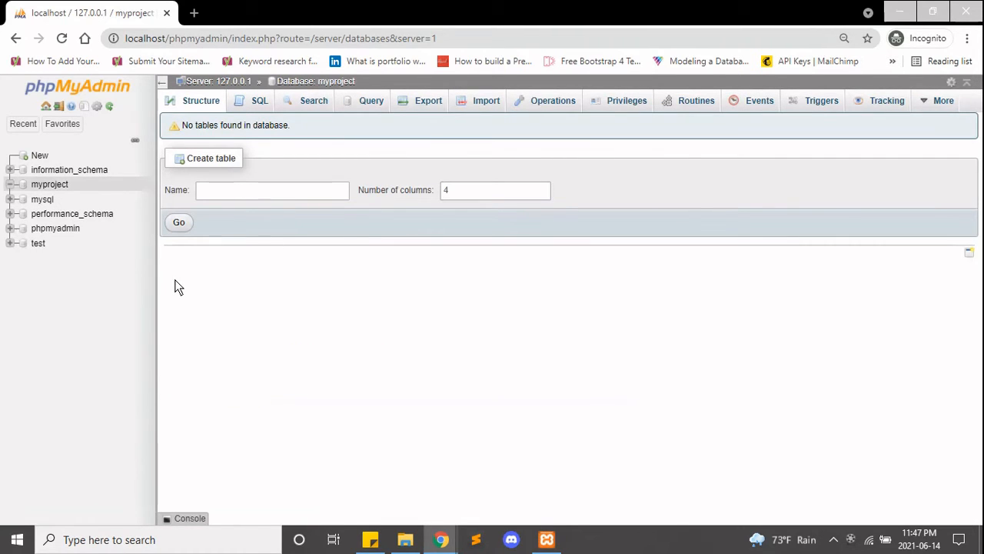
# Import myproject.sql from the project_database folder in htdocs\myProject_migrate\myProject_migrate into the myproject database, using the SQL format.
pyautogui.click(49, 188)
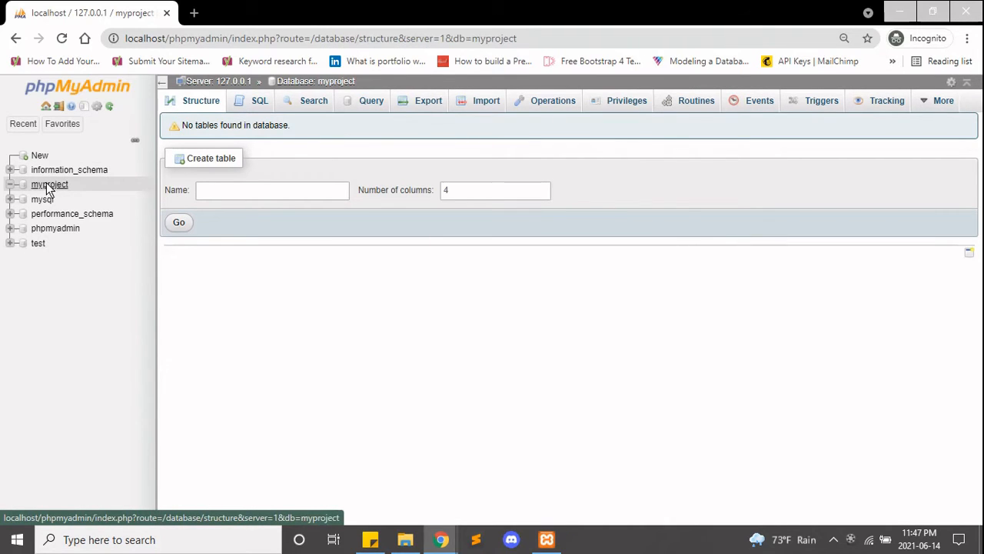
pyautogui.click(466, 102)
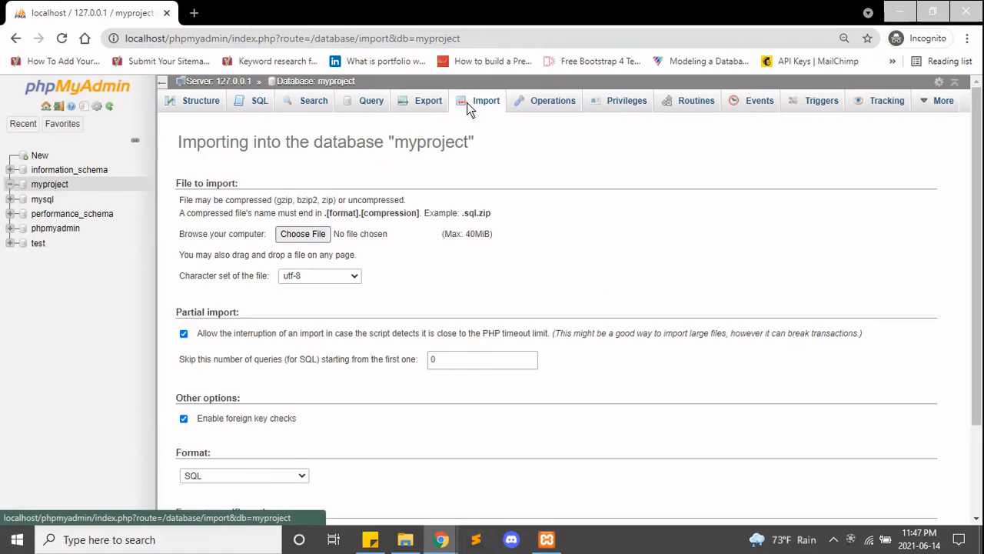
pyautogui.click(311, 238)
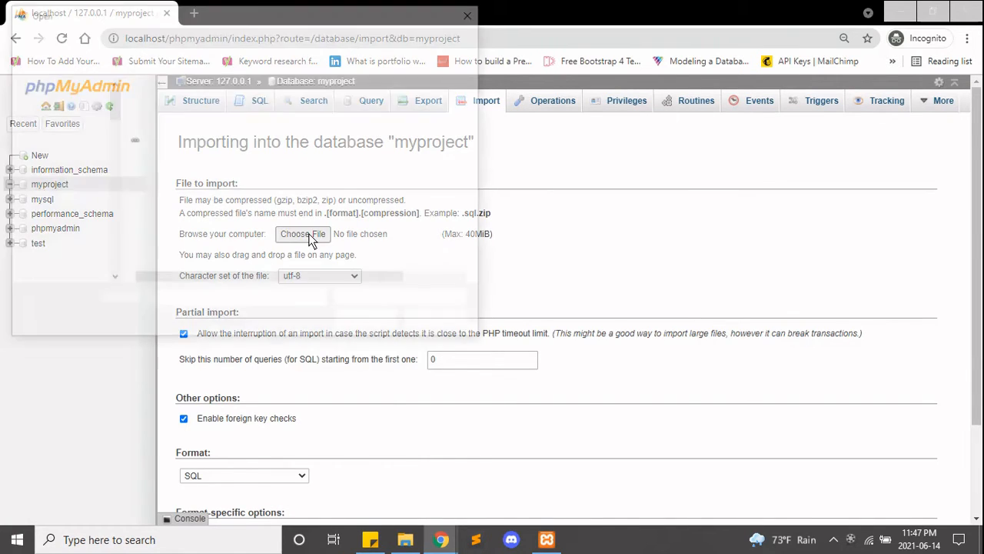
pyautogui.doubleClick(168, 185)
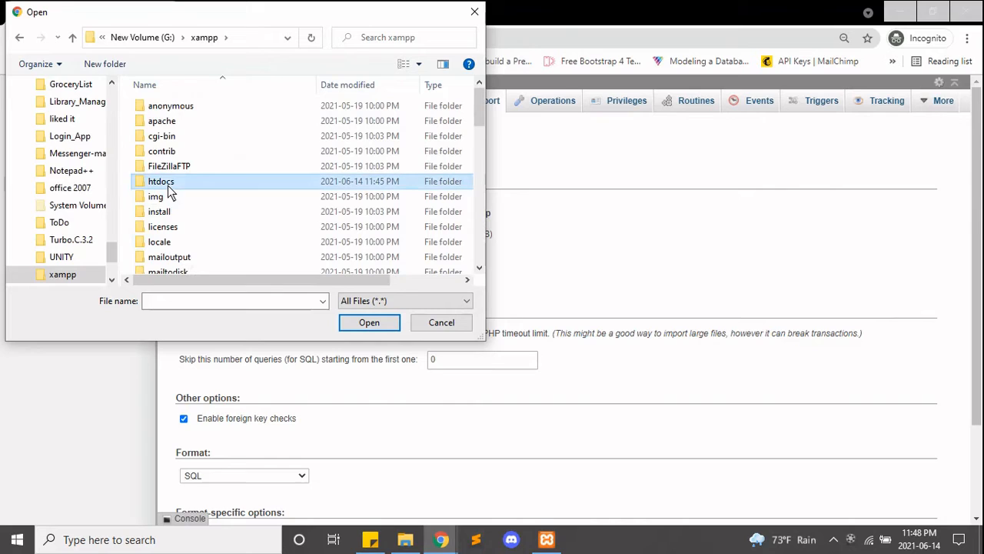
pyautogui.doubleClick(186, 152)
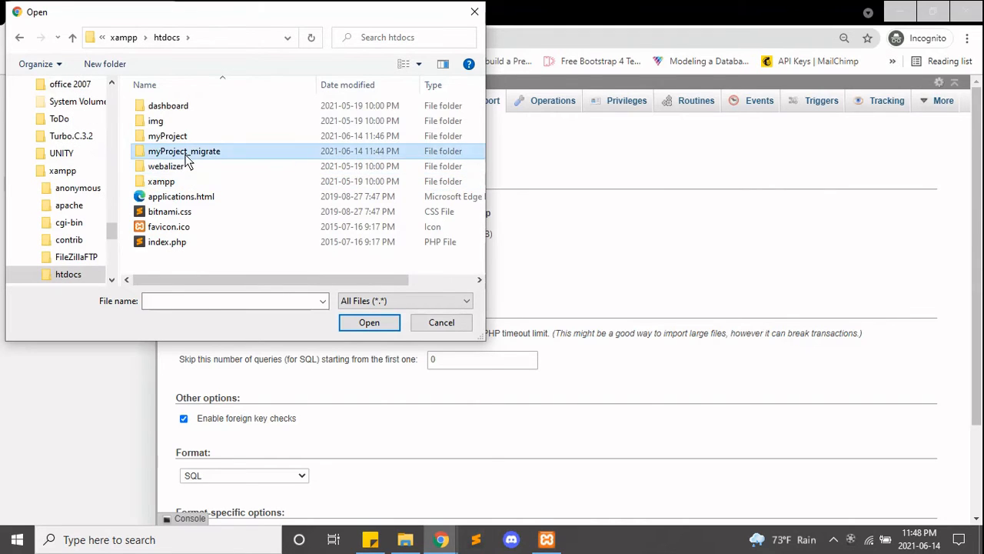
pyautogui.doubleClick(187, 108)
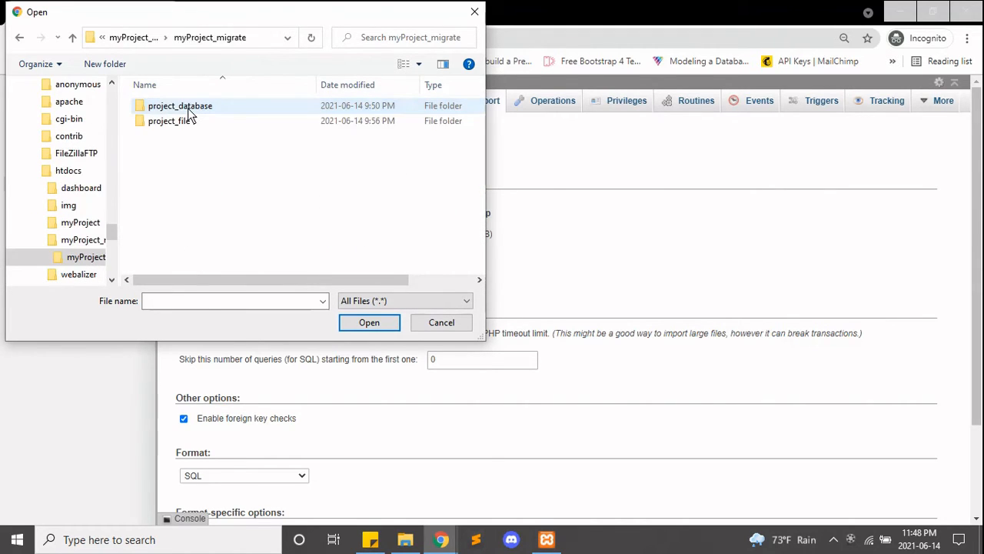
pyautogui.doubleClick(185, 109)
pyautogui.click(187, 111)
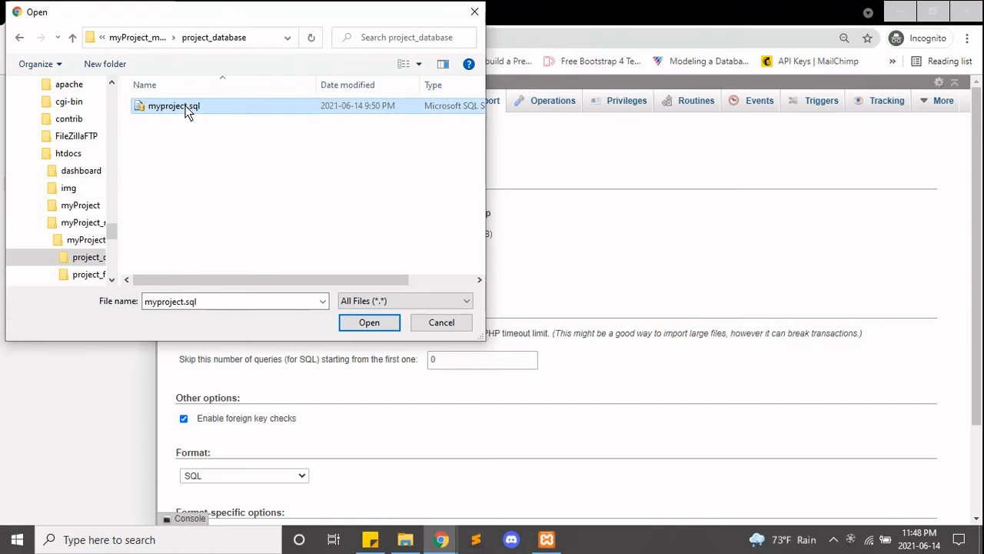
pyautogui.click(370, 323)
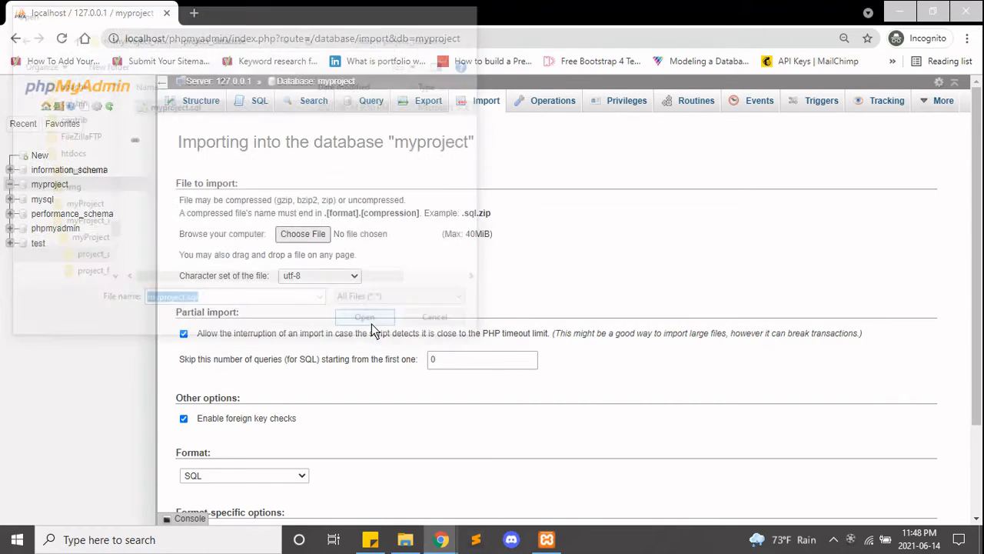
pyautogui.scroll(-3, 623, 336)
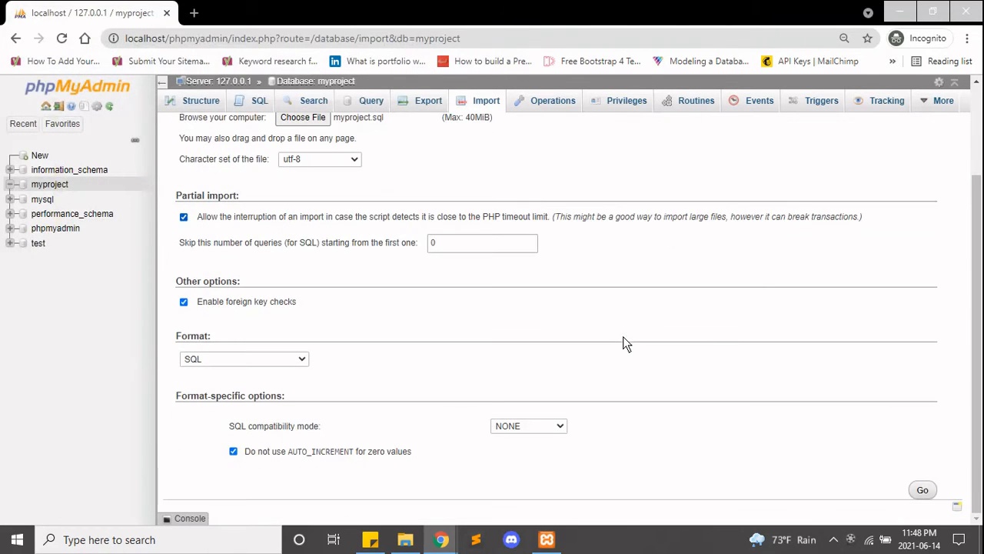
pyautogui.click(923, 492)
# Review the import results and examine the list of tables in the myproject database.
pyautogui.scroll(3, 663, 379)
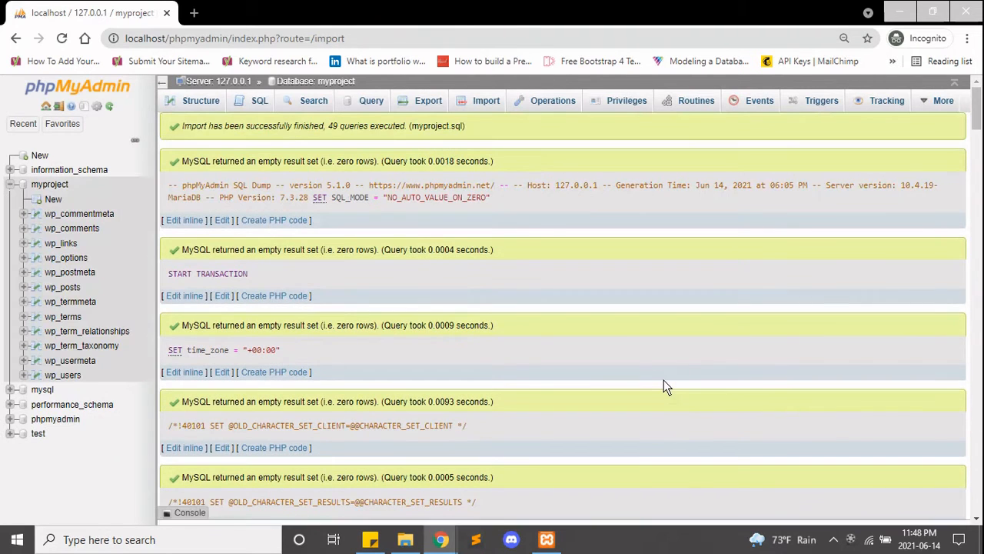
pyautogui.scroll(-15, 533, 363)
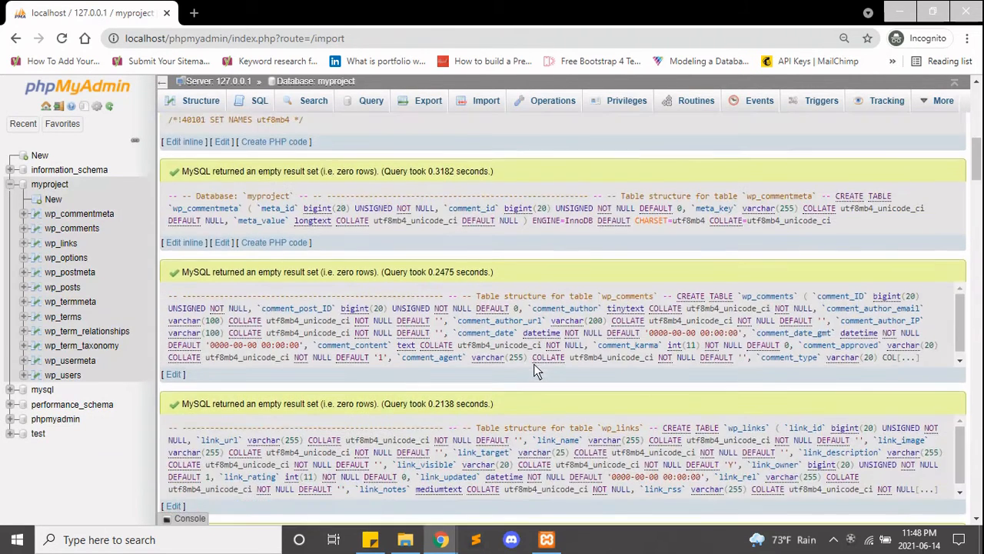
pyautogui.scroll(-15, 536, 370)
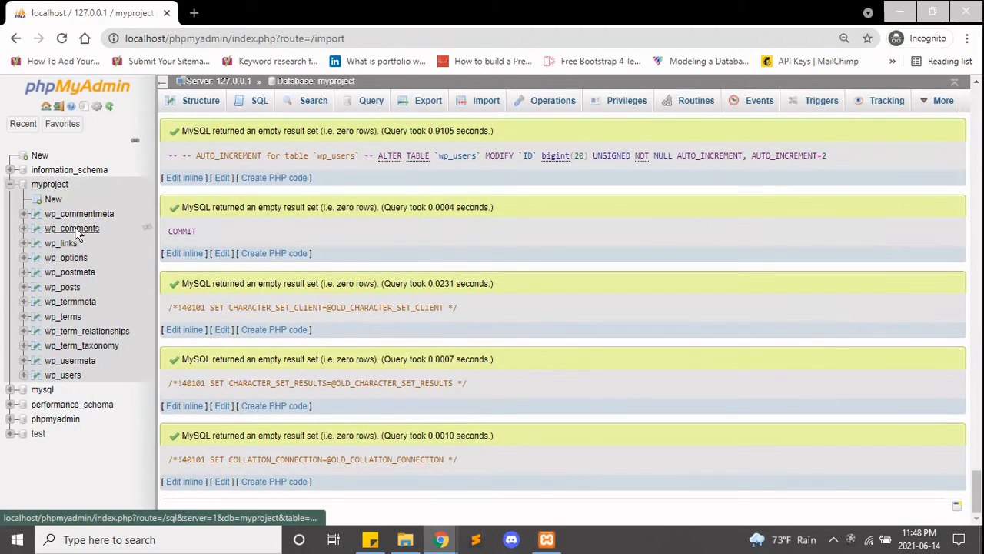
pyautogui.click(48, 186)
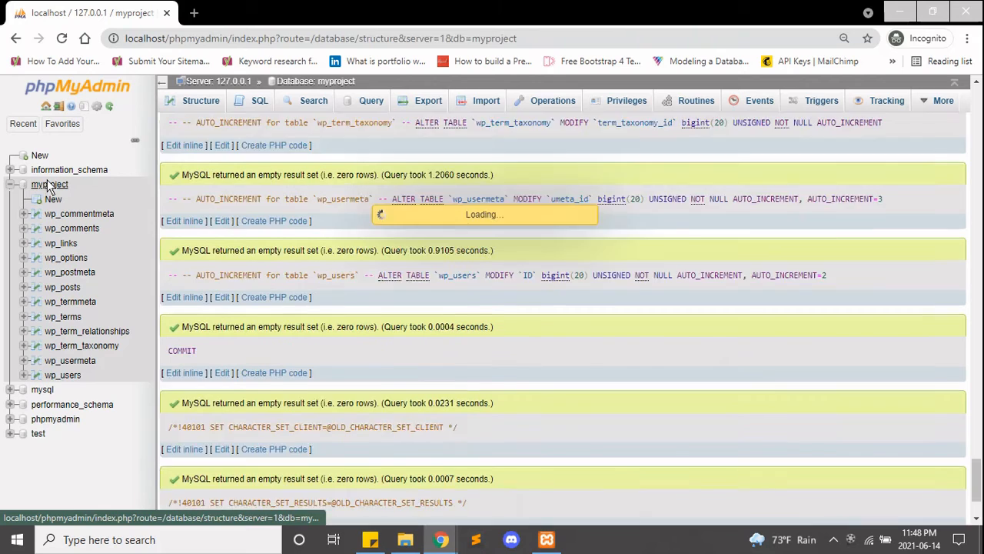
pyautogui.scroll(-2, 356, 306)
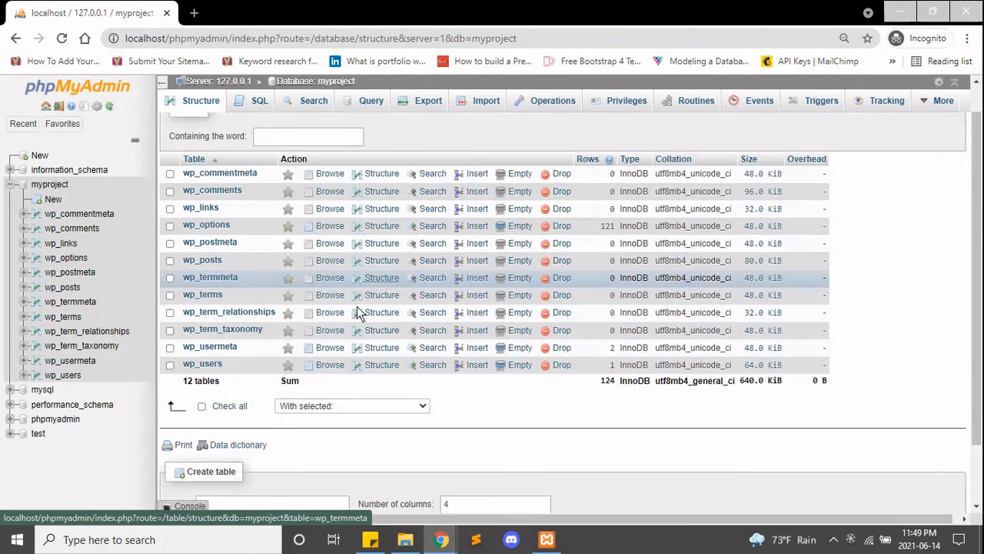
pyautogui.scroll(2, 240, 154)
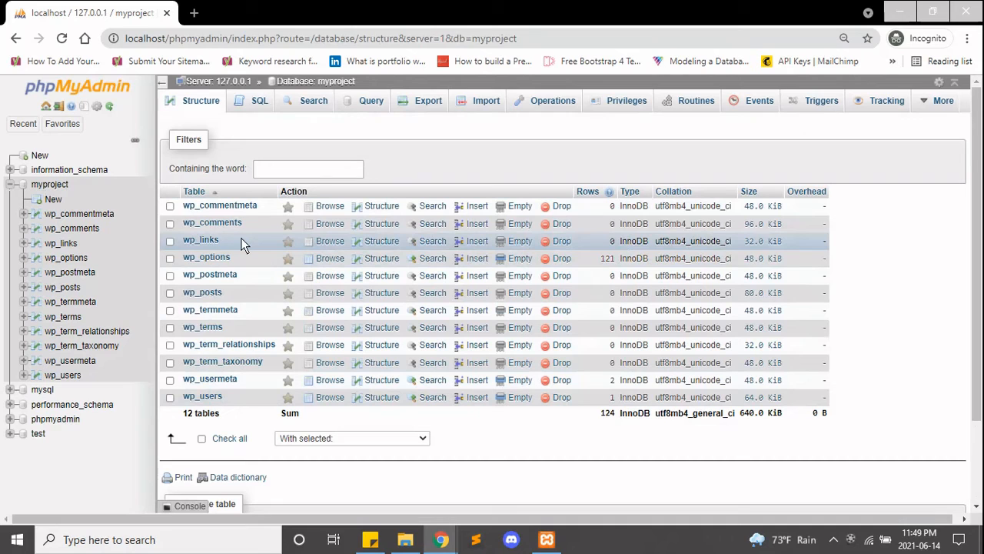
# Open a new browser tab and enter localhost/ as the beginning of the site address.
pyautogui.click(194, 14)
pyautogui.write('localhost/')
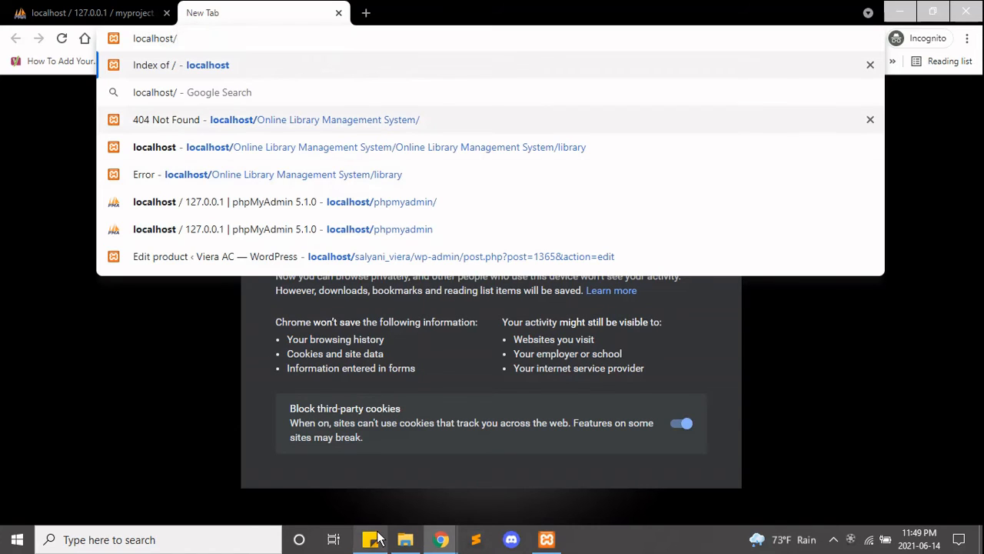
# Switch to File Explorer, return to the htdocs folder and delete the myProject_migrate folder.
pyautogui.moveTo(403, 542)
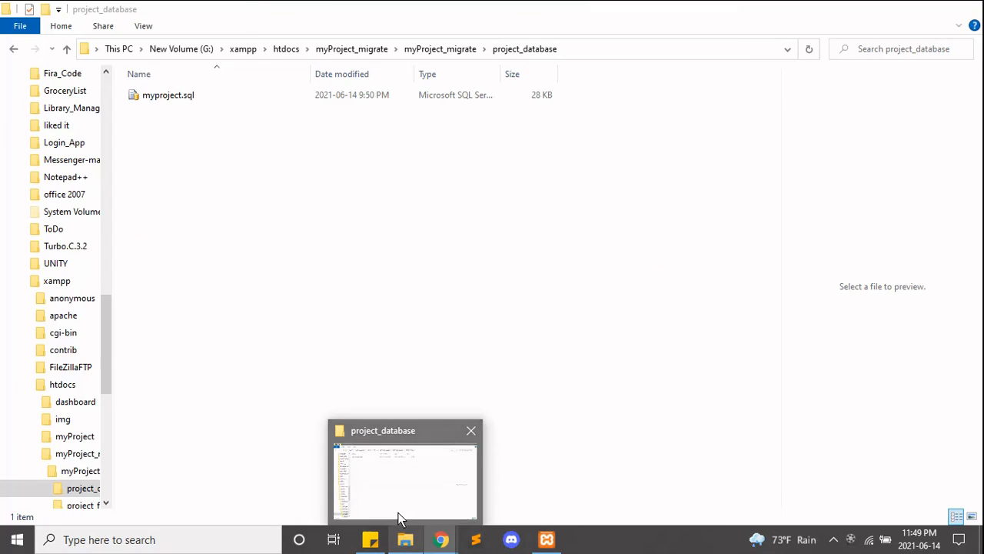
pyautogui.click(404, 484)
pyautogui.click(287, 53)
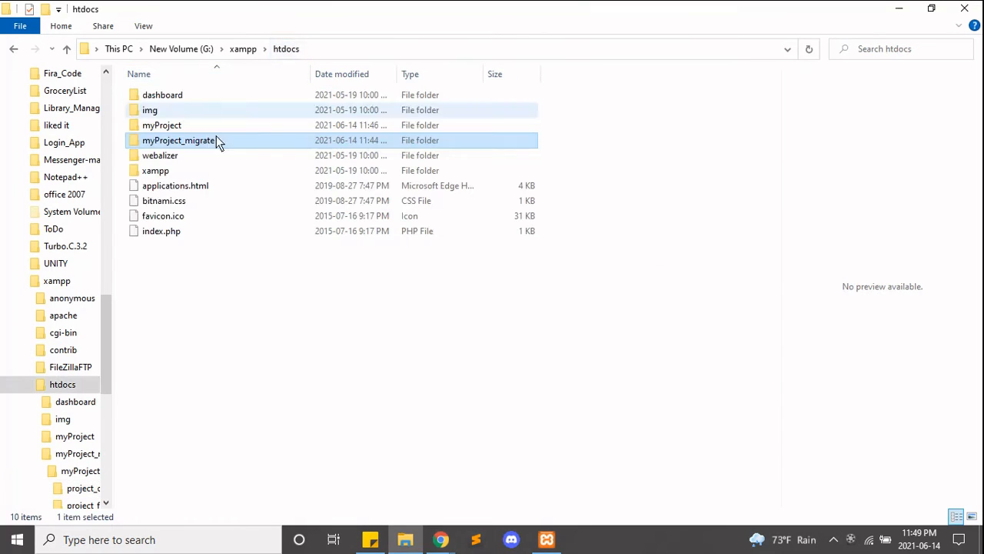
pyautogui.click(172, 131)
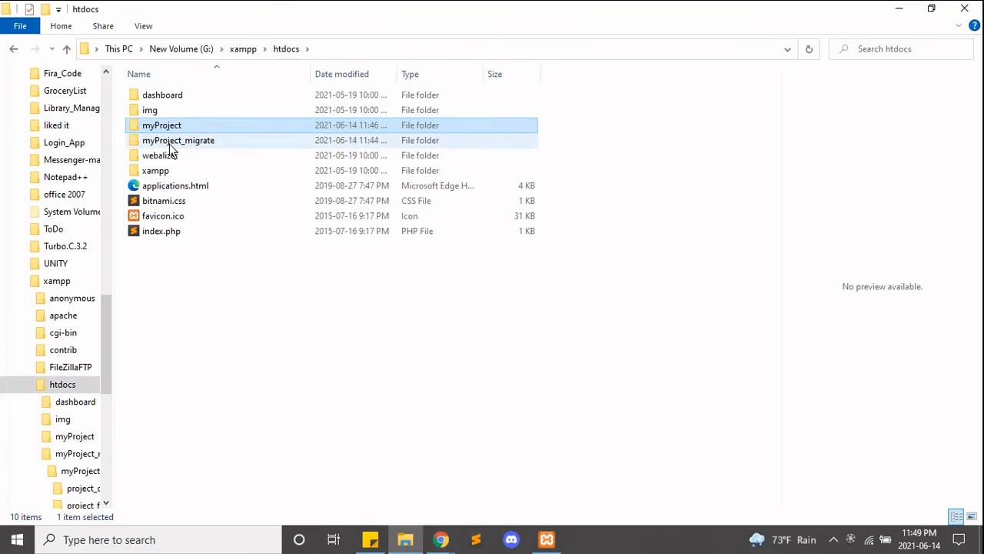
pyautogui.click(172, 146)
pyautogui.rightClick(172, 149)
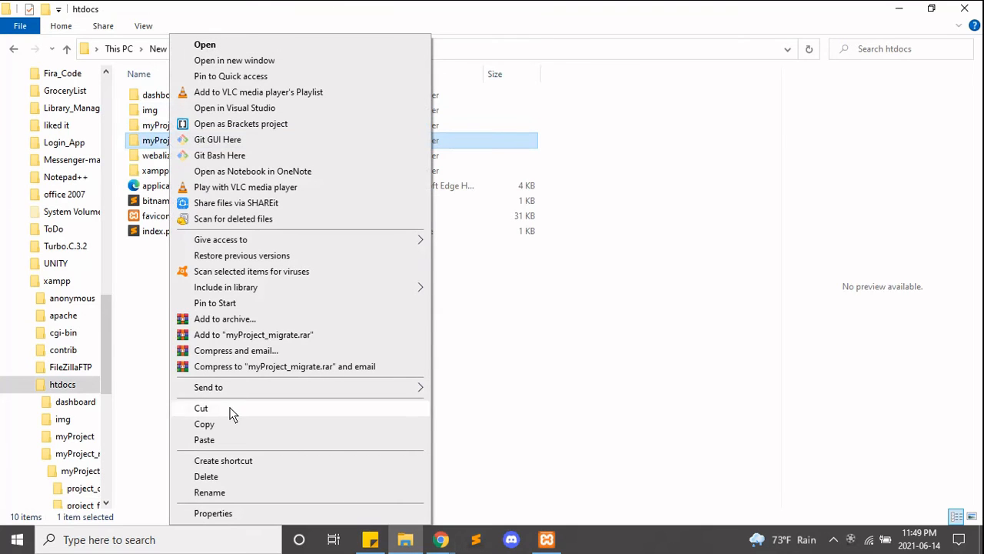
pyautogui.click(207, 478)
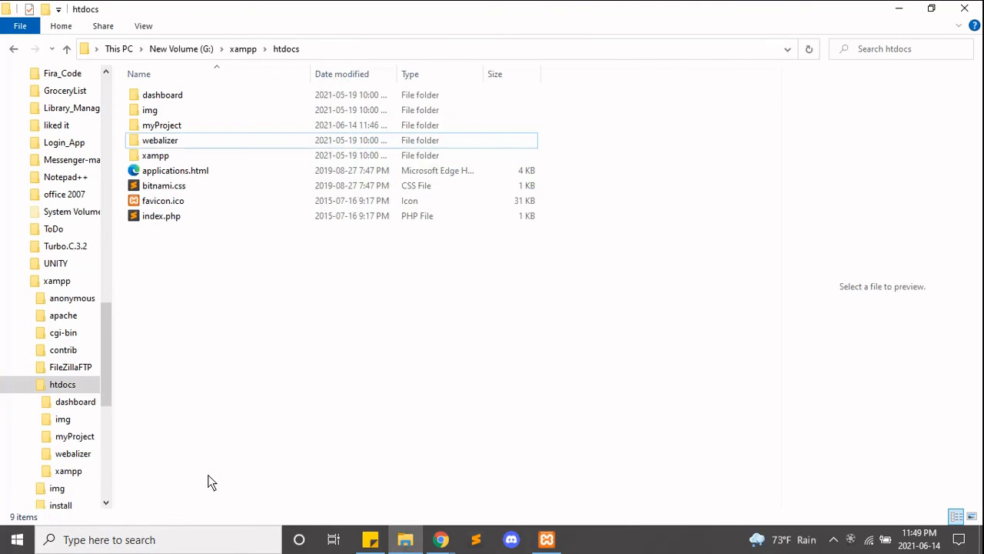
# Check the myProject folder's name, switch back to Chrome, and open and look over the site at localhost/myProject.
pyautogui.click(163, 129)
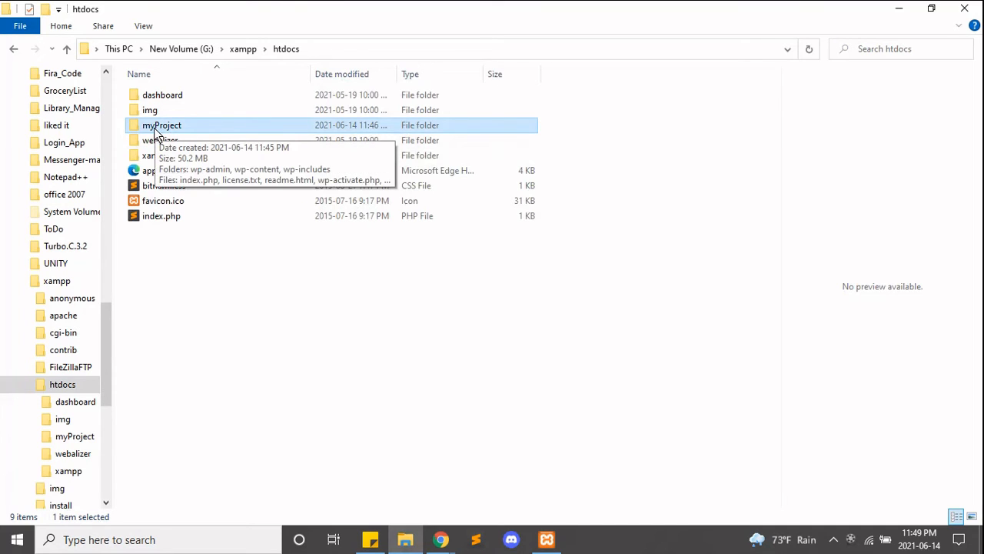
pyautogui.hotkey('alt', 'Tab')
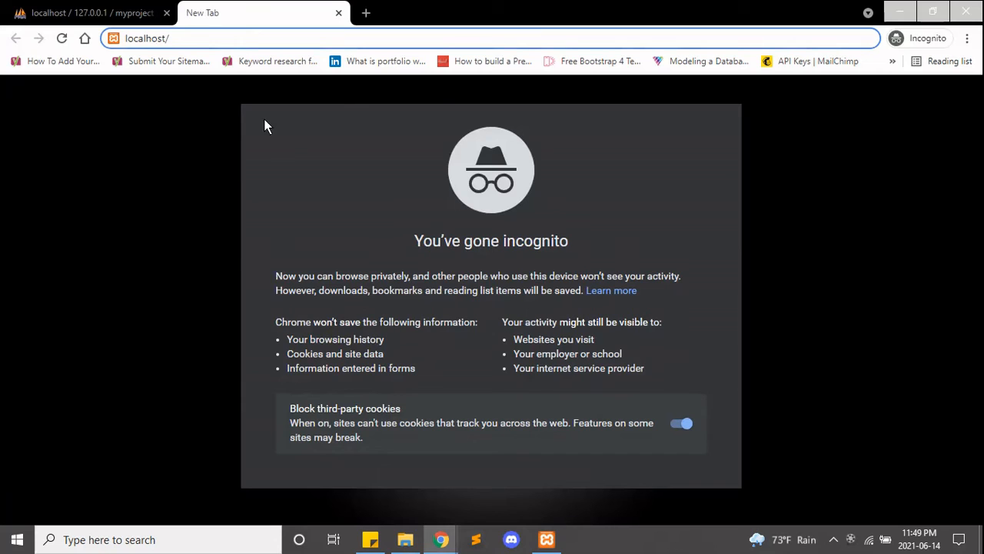
pyautogui.write('my')
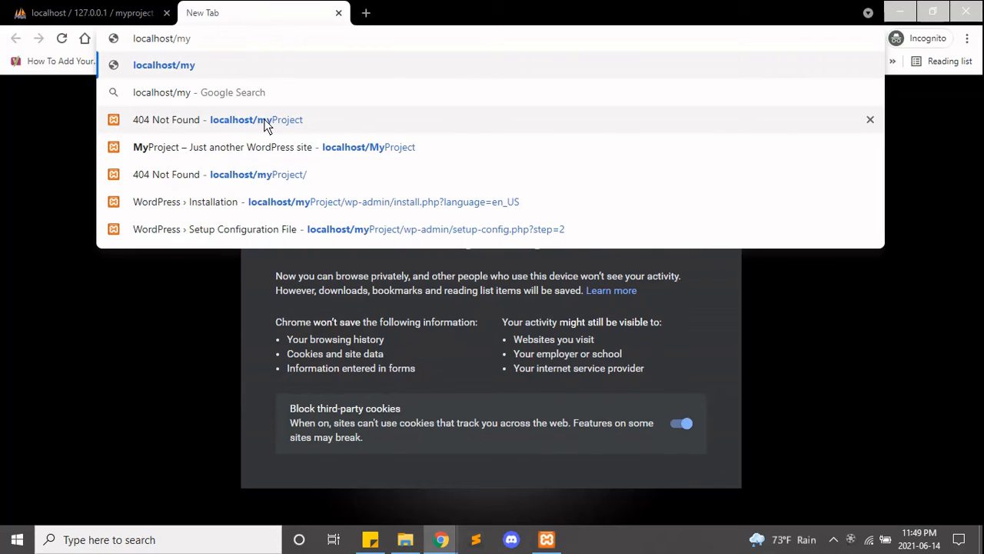
pyautogui.write('P')
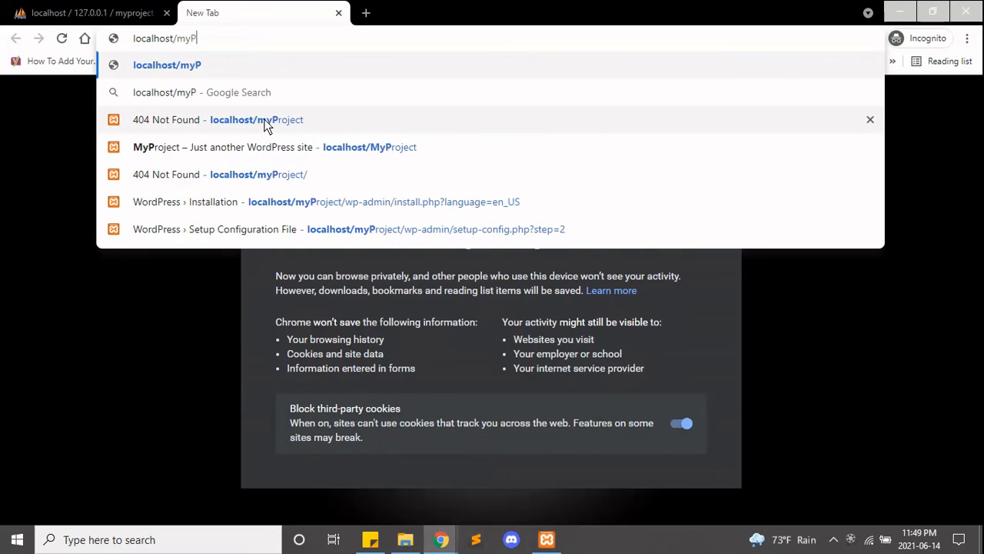
pyautogui.write('roj')
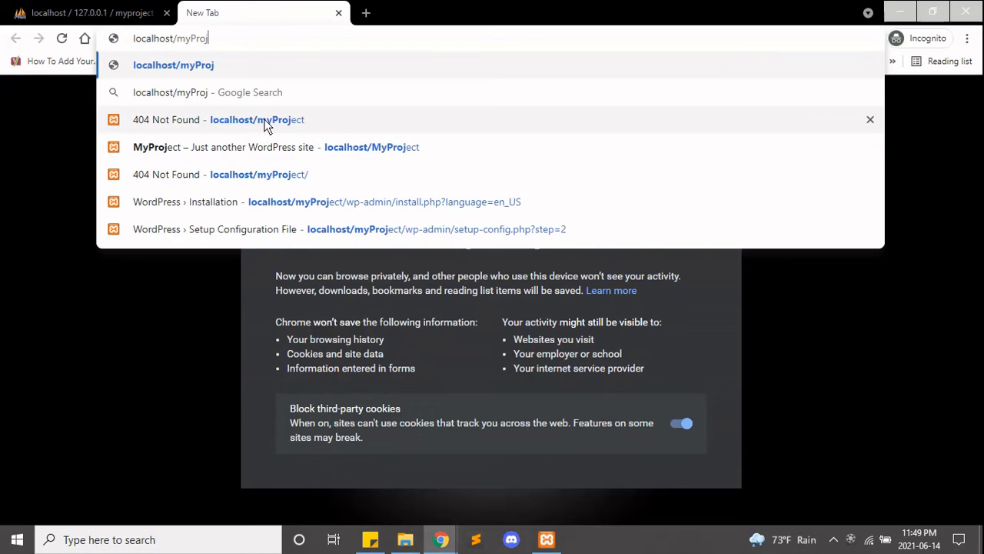
pyautogui.write('ect')
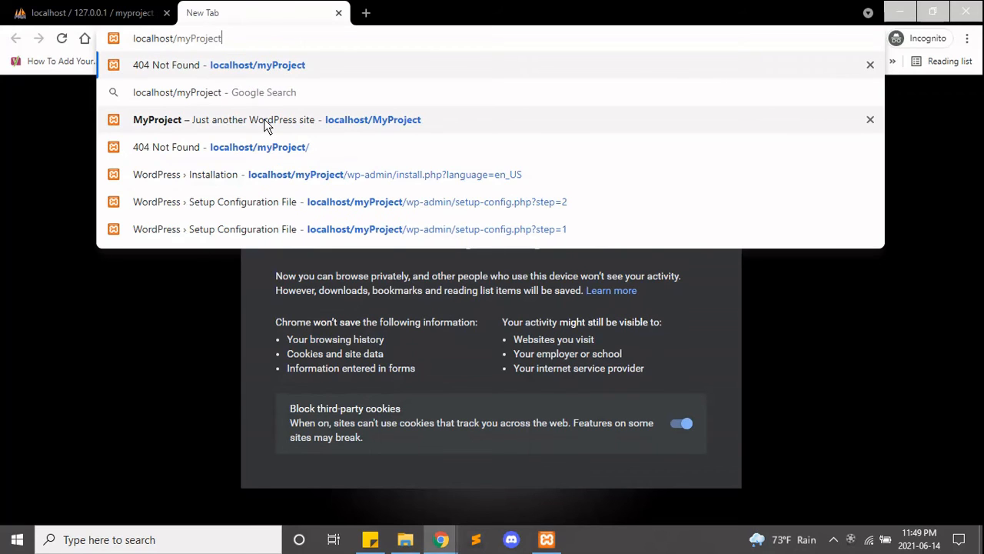
pyautogui.press('Return')
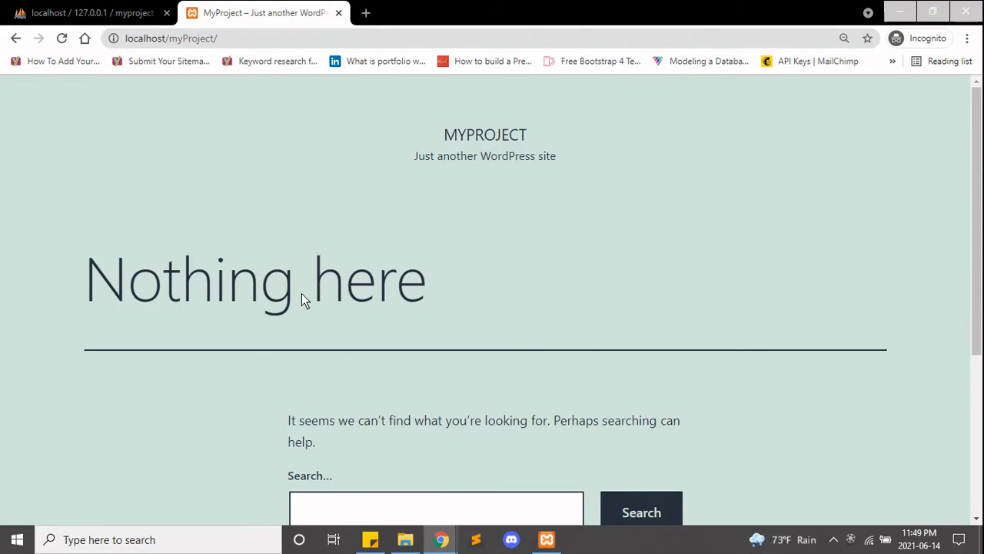
pyautogui.scroll(-1, 303, 298)
pyautogui.scroll(-3, 303, 298)
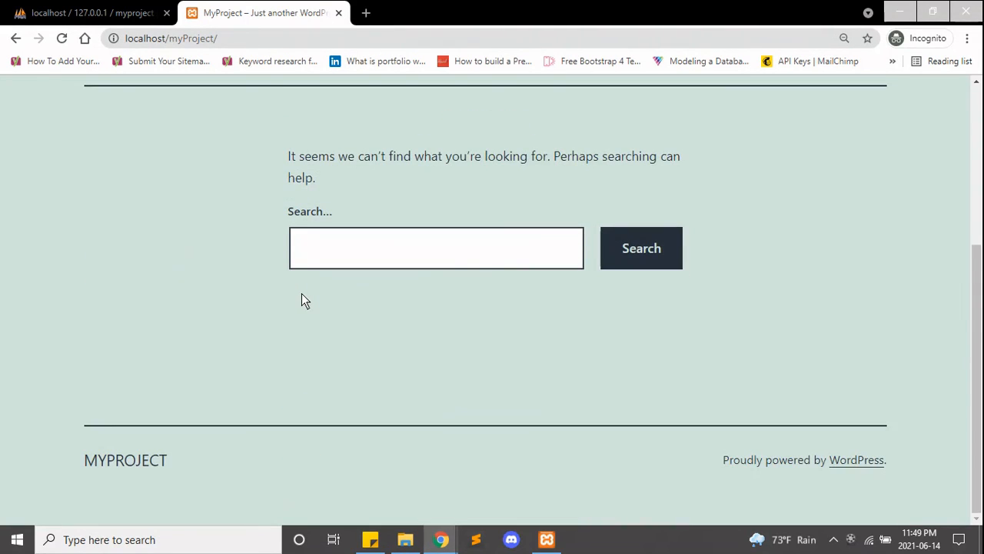
pyautogui.scroll(3, 302, 299)
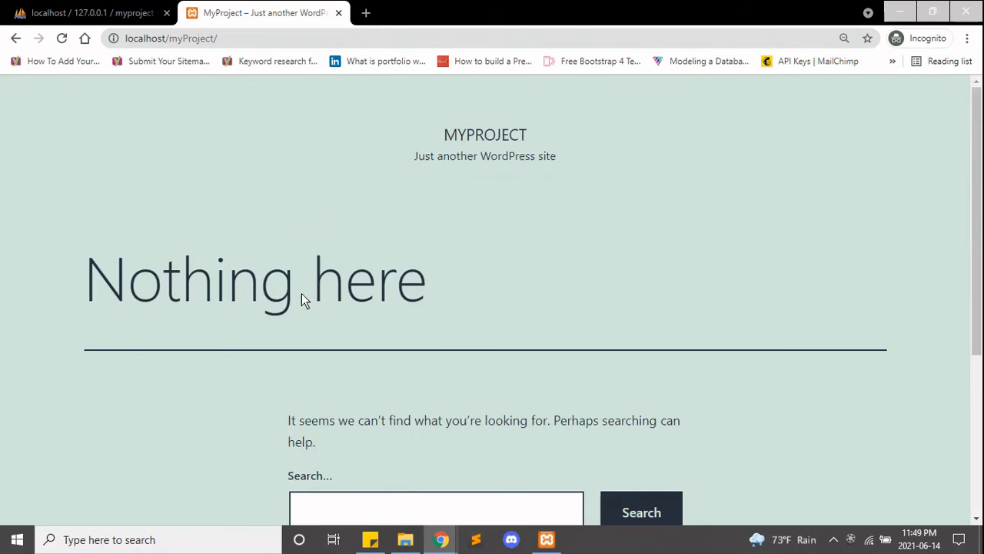
# Open the site's WordPress admin page at localhost/myProject/wp-admin.
pyautogui.click(240, 39)
pyautogui.click(240, 39)
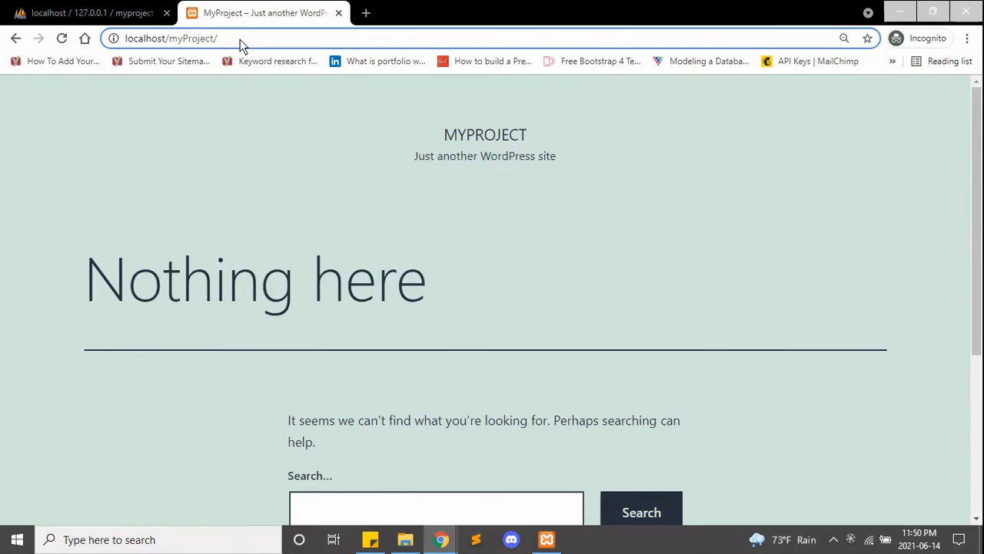
pyautogui.write('wp-a')
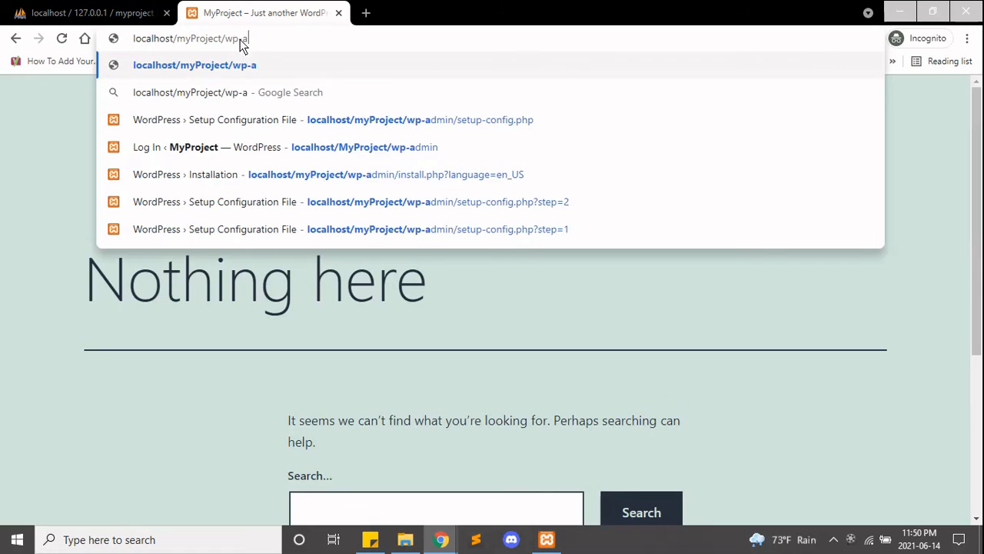
pyautogui.write('dmin')
pyautogui.press('Return')
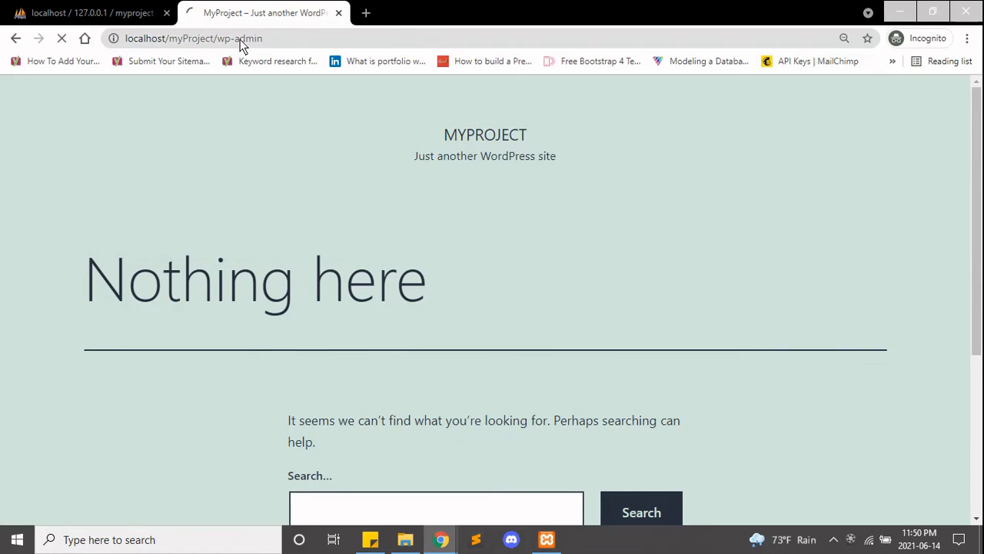